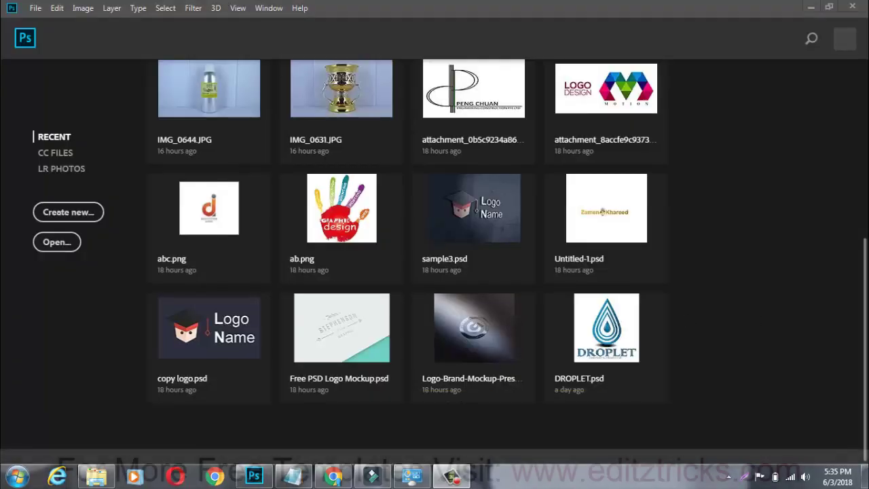
Scroll the start screen's recent files and begin creating a new blank document
drag(866, 254, 865, 184)
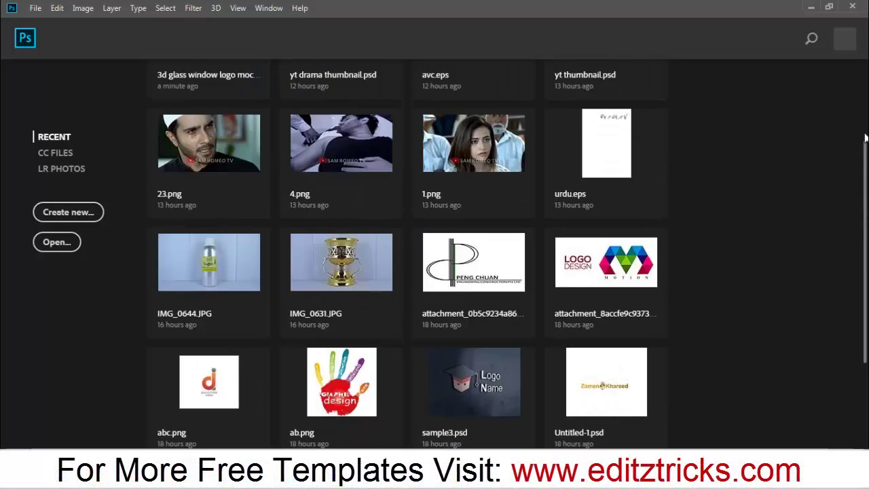
drag(866, 189, 867, 112)
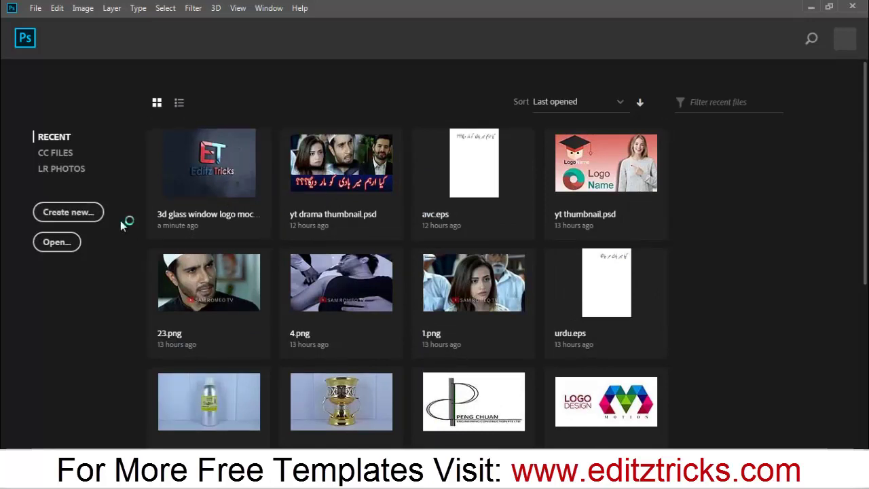
click(80, 219)
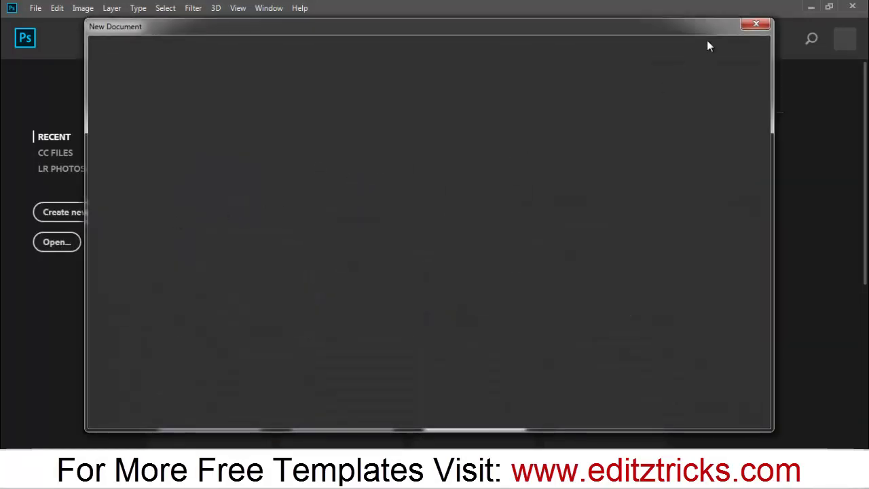
Cancel the new document and open the '3d glass window logo mockup' file instead
click(756, 24)
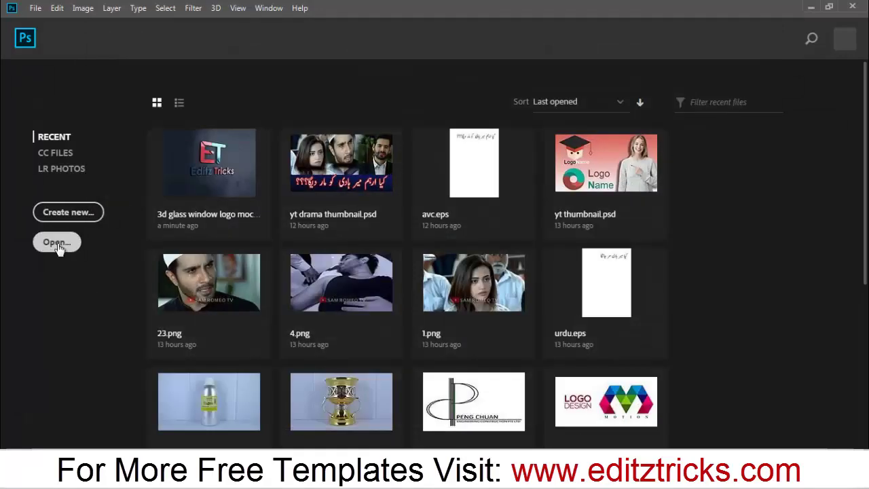
click(57, 244)
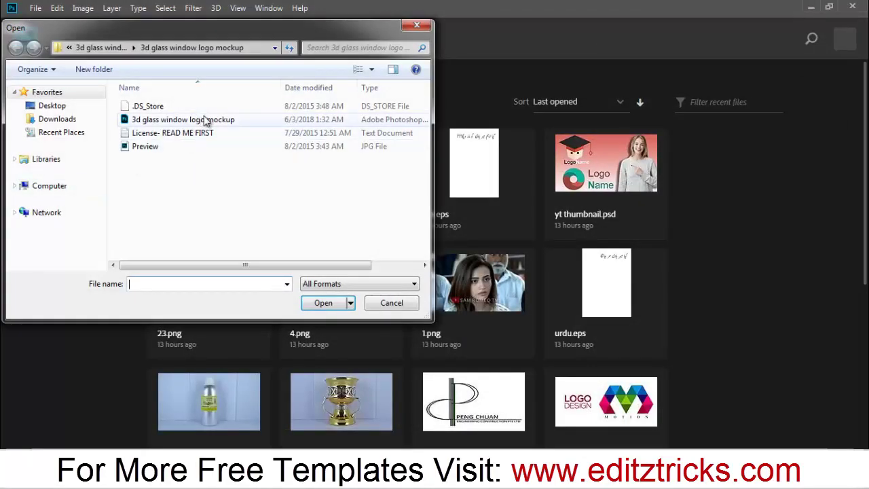
double_click(206, 119)
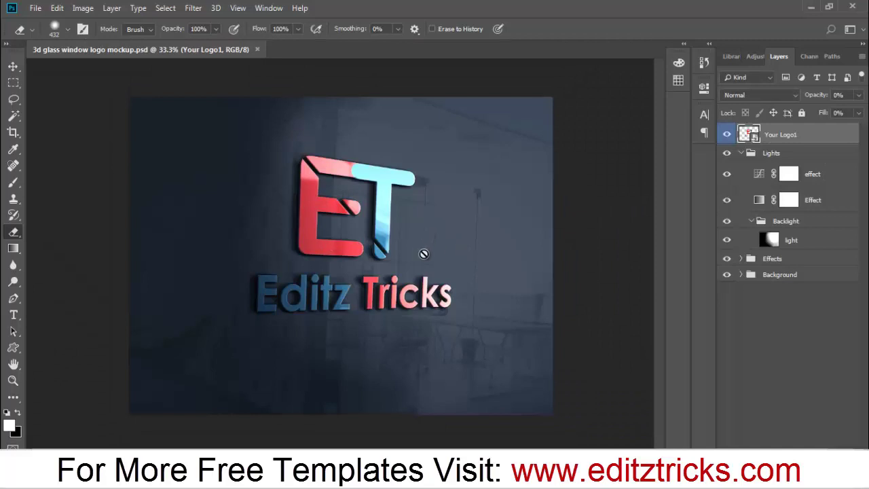
click(739, 153)
click(728, 154)
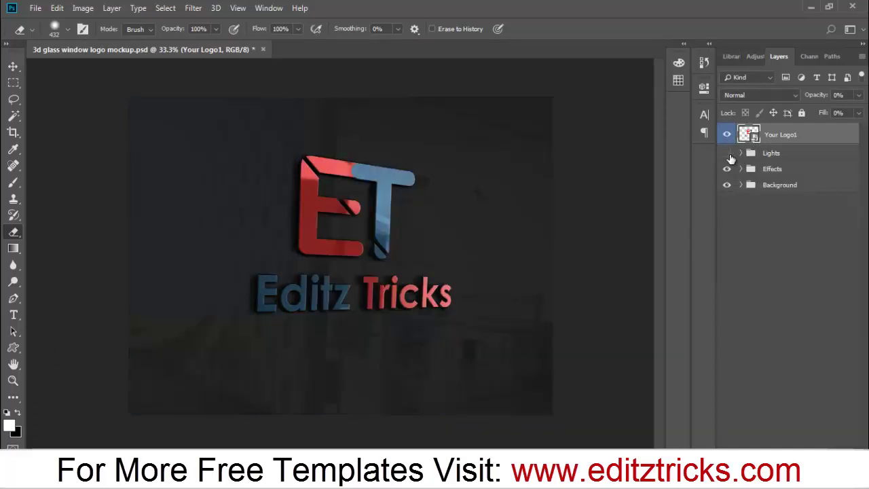
click(730, 169)
click(728, 185)
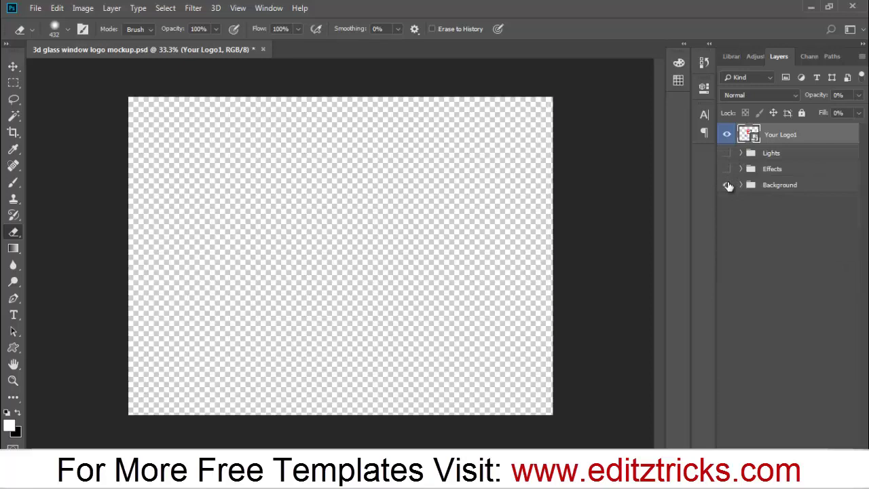
click(729, 184)
click(727, 169)
click(728, 153)
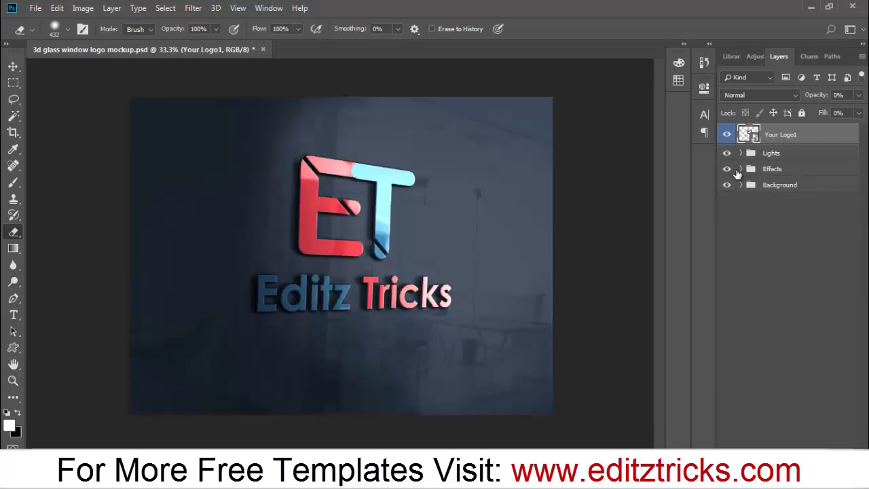
click(741, 185)
click(729, 186)
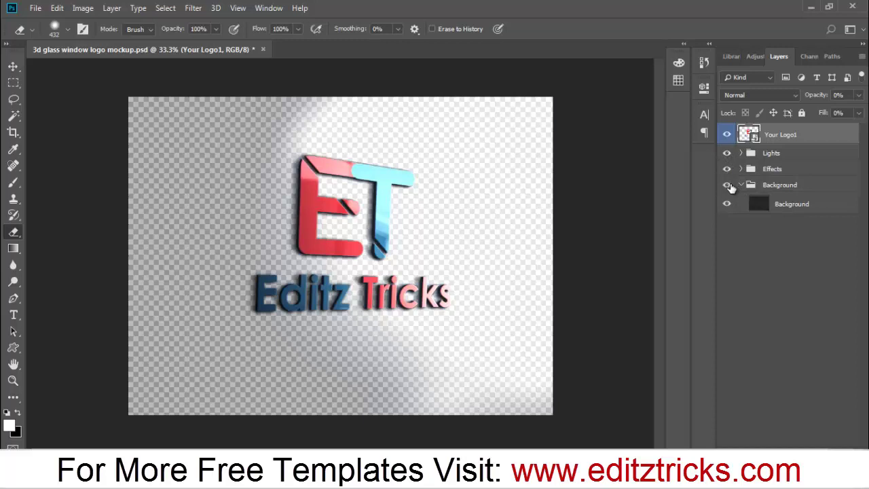
click(728, 186)
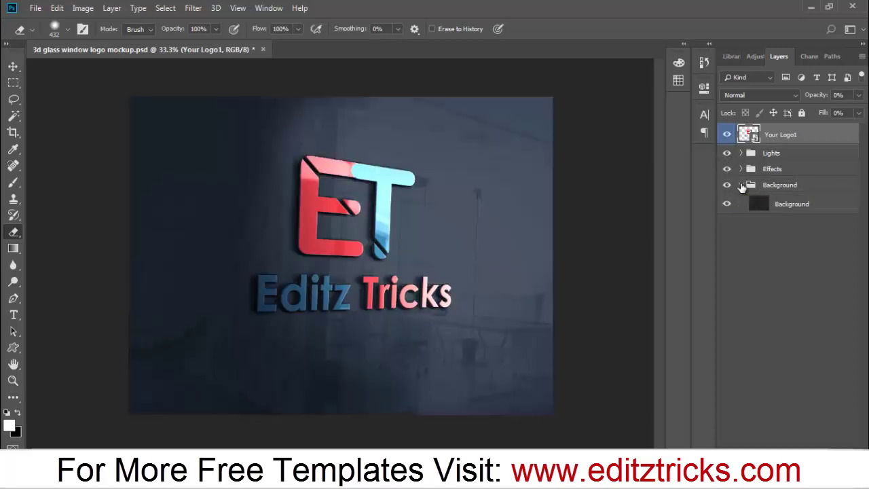
click(741, 184)
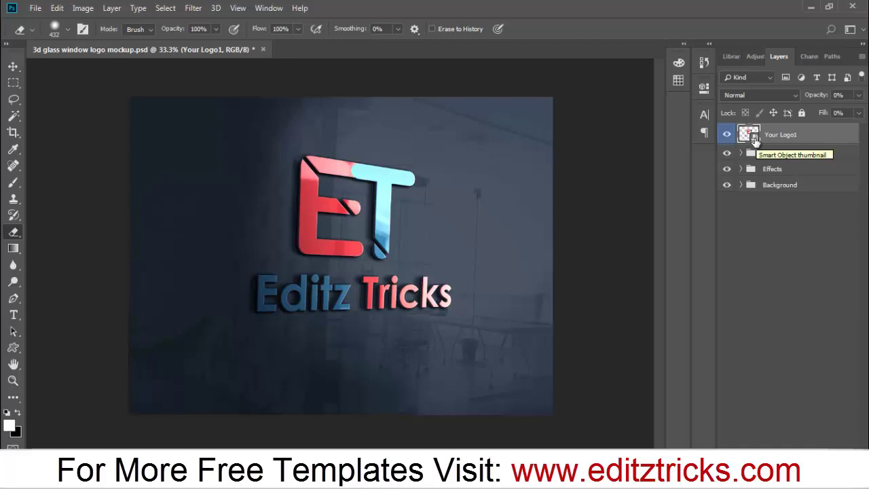
Open the Your Logo1 smart object and delete its Preview logo layer
double_click(749, 135)
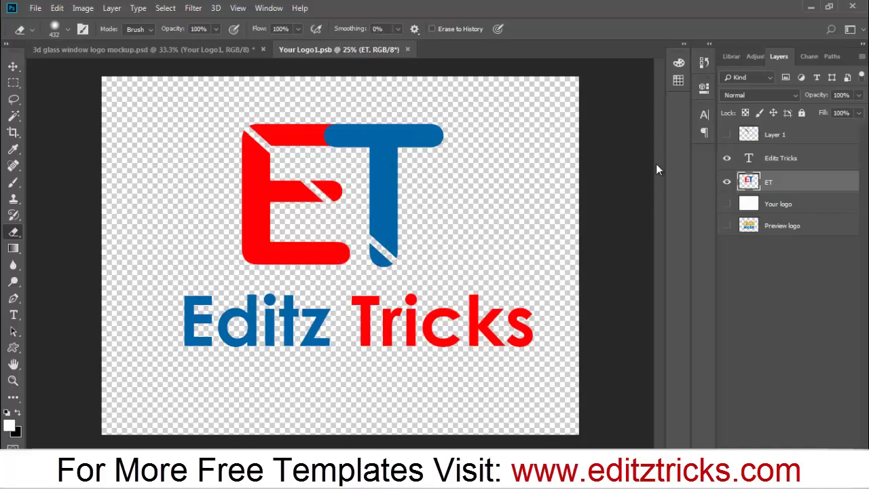
click(743, 224)
key(Delete)
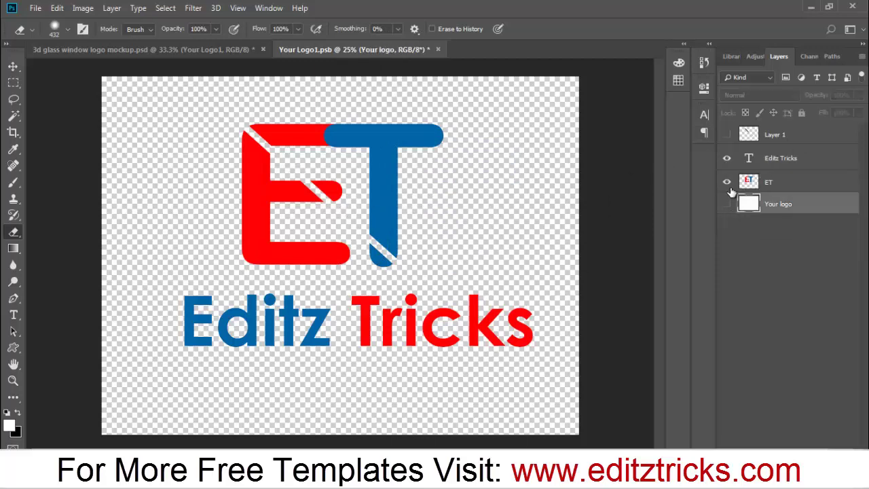
click(728, 204)
click(727, 204)
click(728, 134)
click(730, 141)
Group Layer 1, Editz Tricks and ET into Group 1 and hide it
click(759, 145)
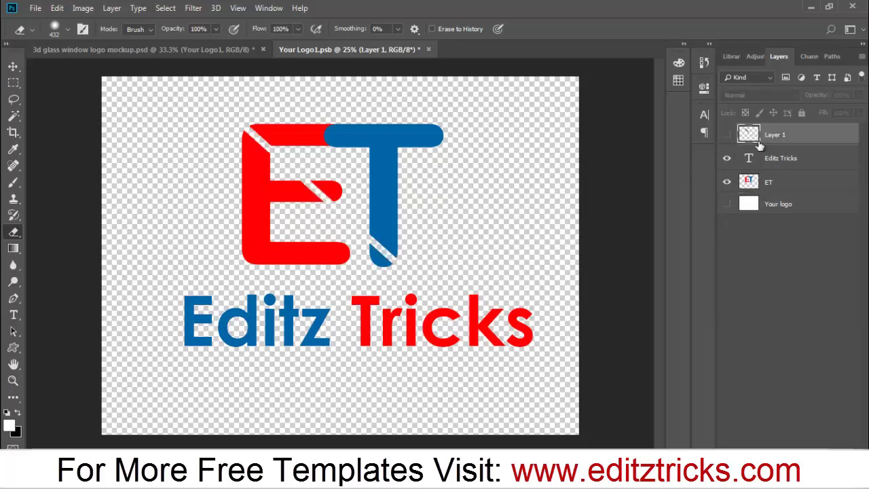
click(772, 186)
shift+click(798, 135)
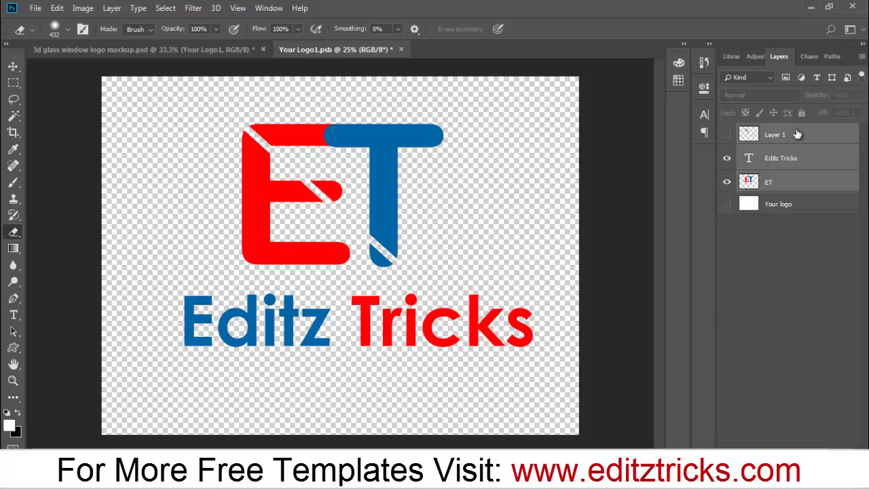
key(ctrl+g)
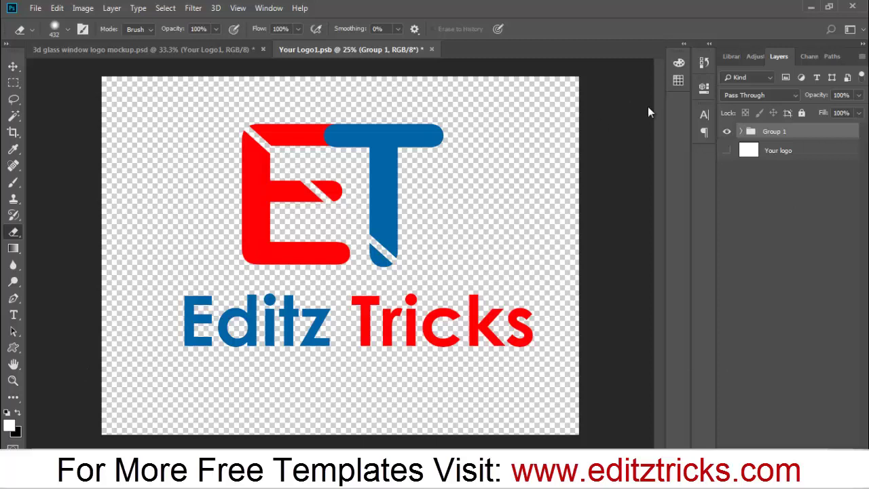
click(726, 131)
Type a letter E on the canvas and colour it blue #0490ee
click(13, 315)
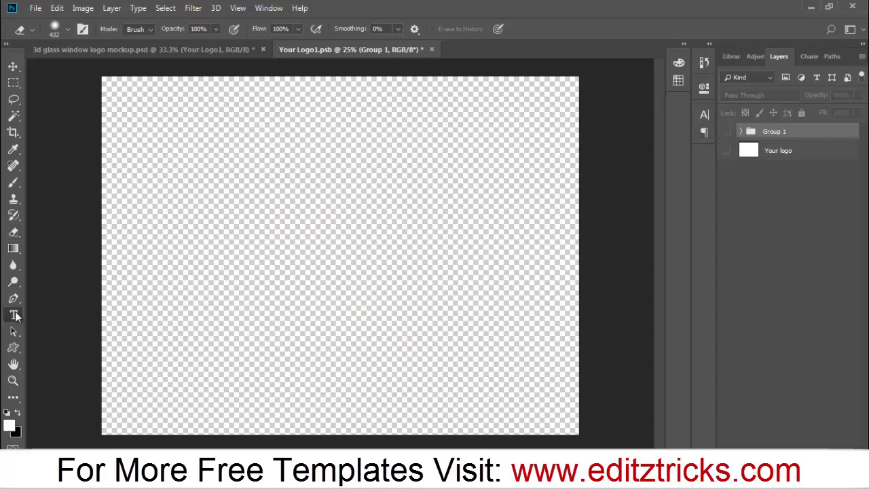
click(165, 235)
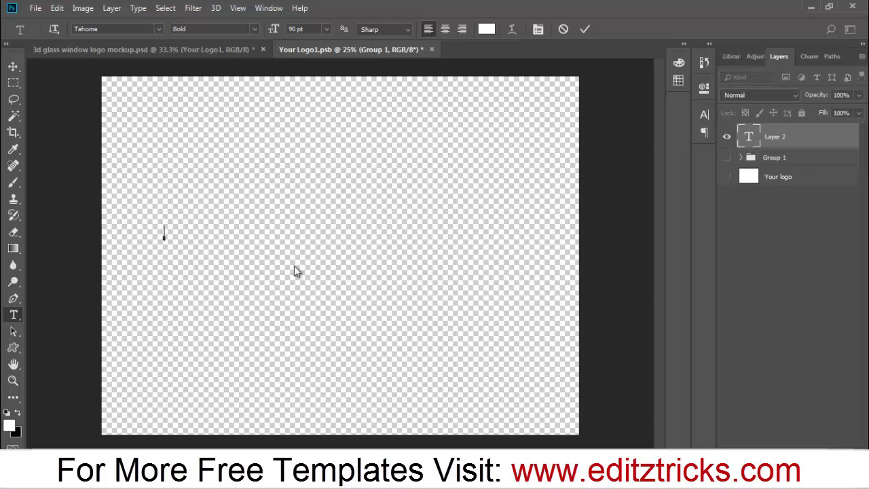
text(E)
key(ctrl+a)
click(9, 424)
mouse_move(456, 264)
mouse_down()
mouse_move(530, 225)
mouse_move(545, 160)
mouse_up()
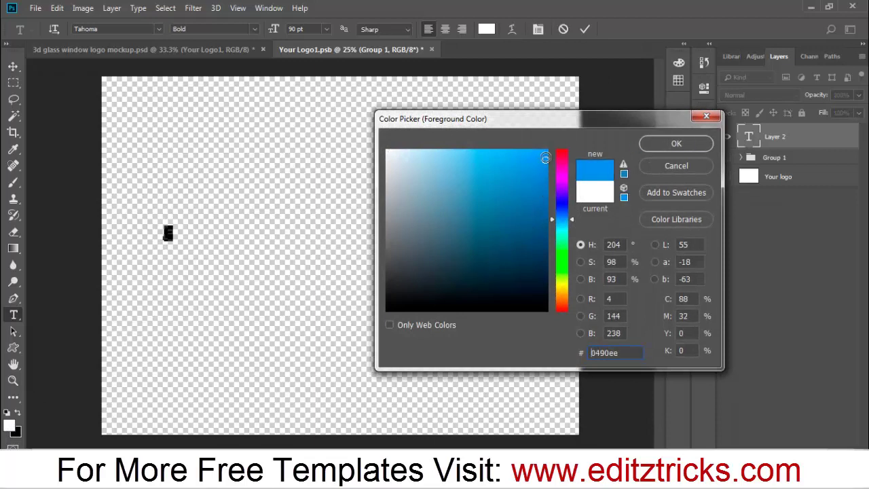
click(676, 143)
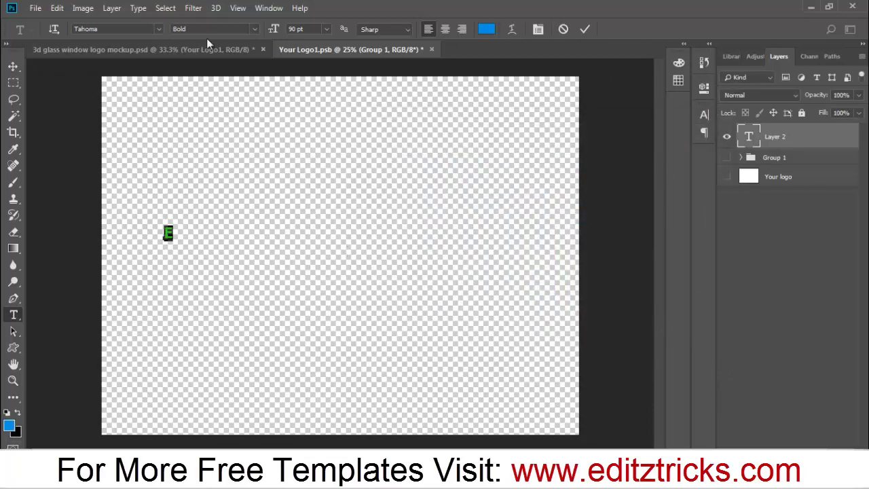
Enlarge the E to 982 pt in Arial Rounded MT Bold, lower it, and commit
drag(274, 28, 857, 29)
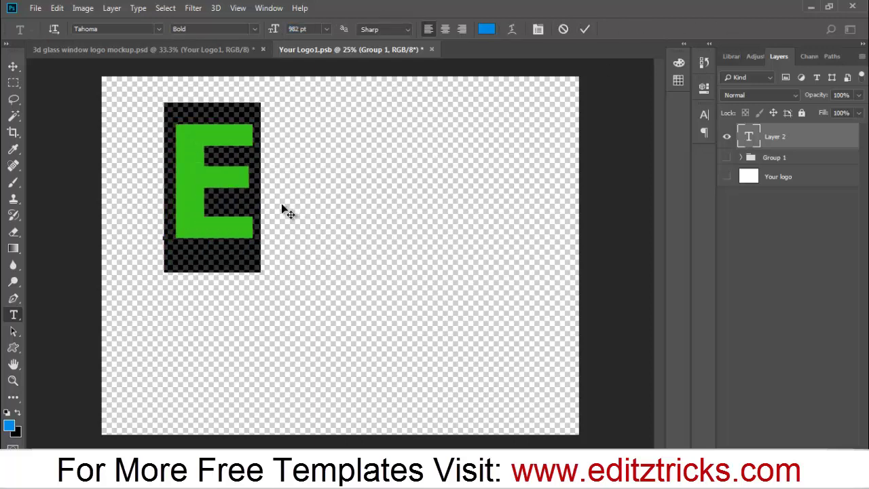
drag(282, 205, 282, 251)
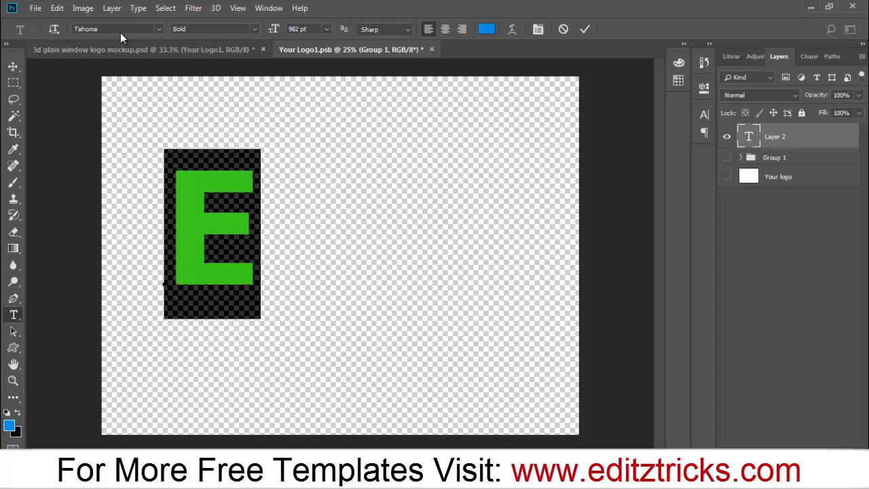
key(Down)
key(Down)
key(Down)
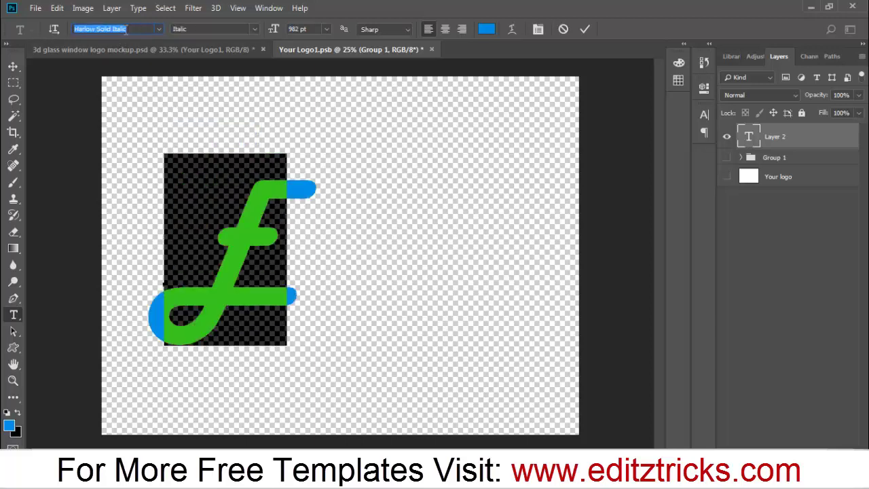
key(Up)
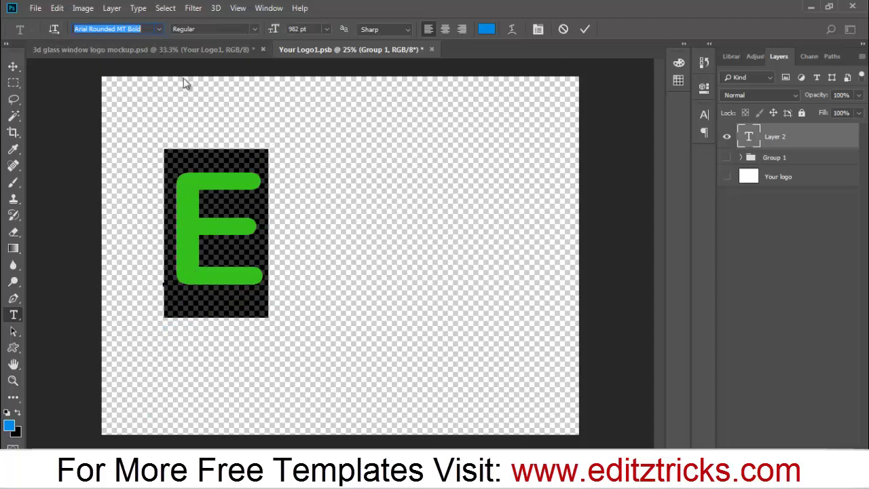
click(780, 148)
key(ctrl+Return)
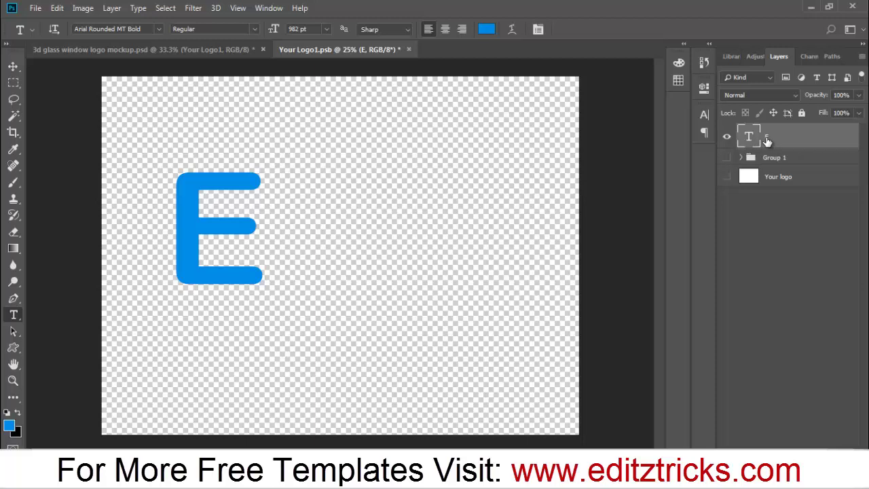
Duplicate the E layer twice and move one copy to the right
key(ctrl+j)
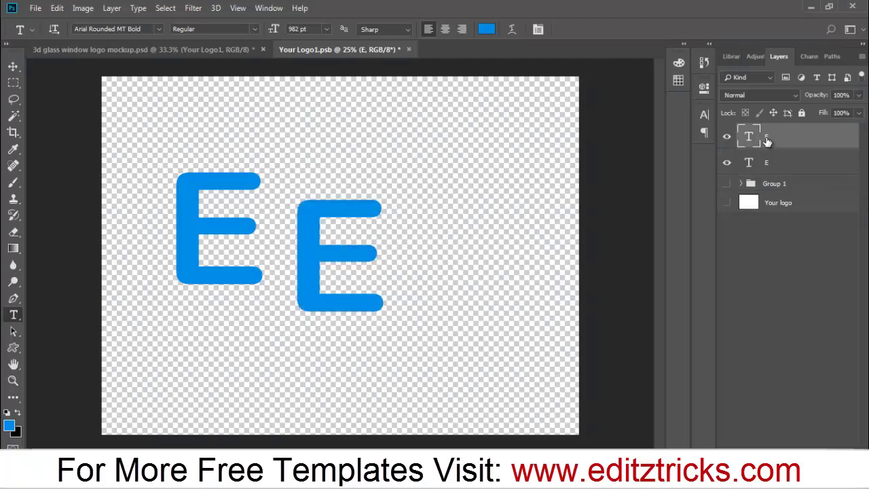
key(ctrl+j)
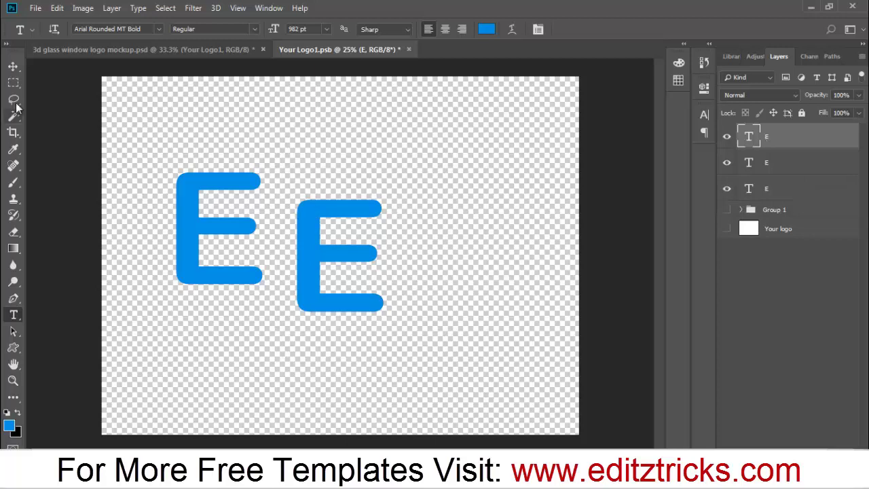
click(13, 66)
mouse_move(338, 205)
mouse_down()
mouse_move(365, 171)
mouse_move(459, 221)
mouse_up()
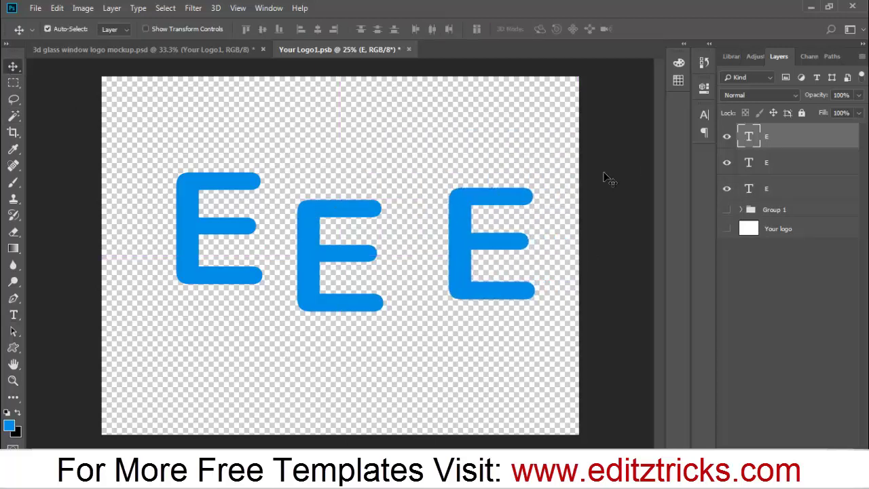
Retype the middle copy as '&' beside the first E and the right copy as 'T'
click(749, 158)
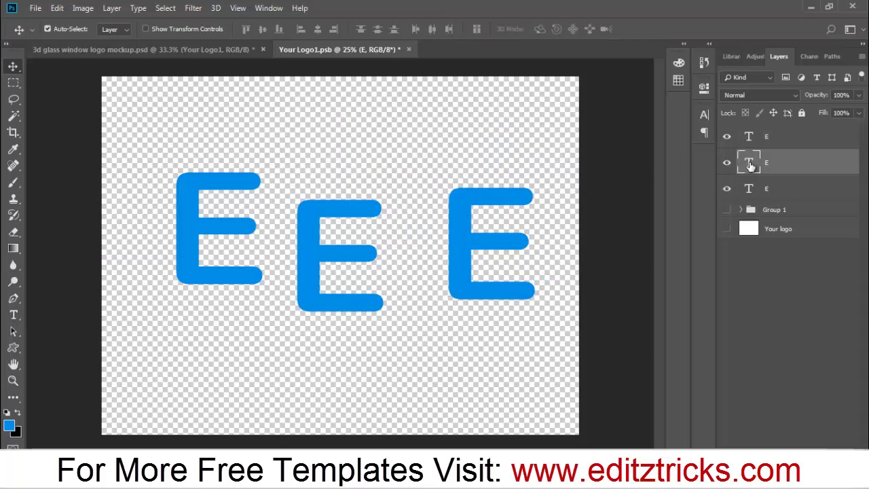
double_click(749, 162)
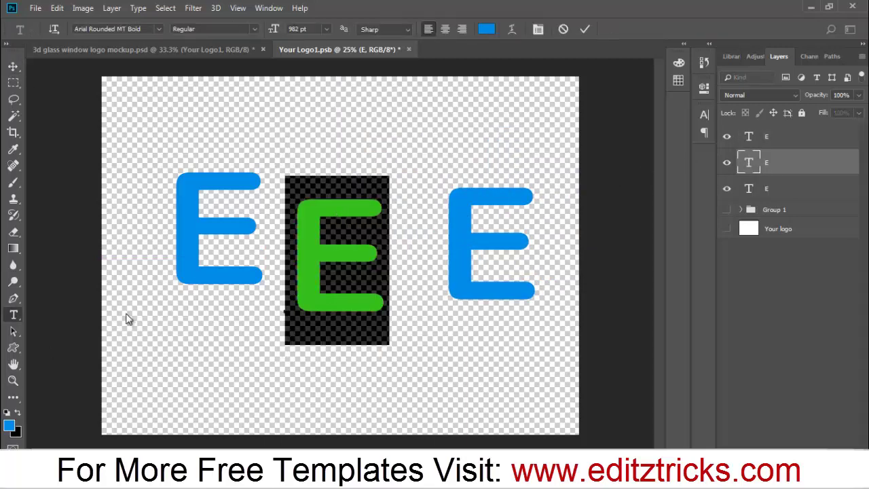
text(&)
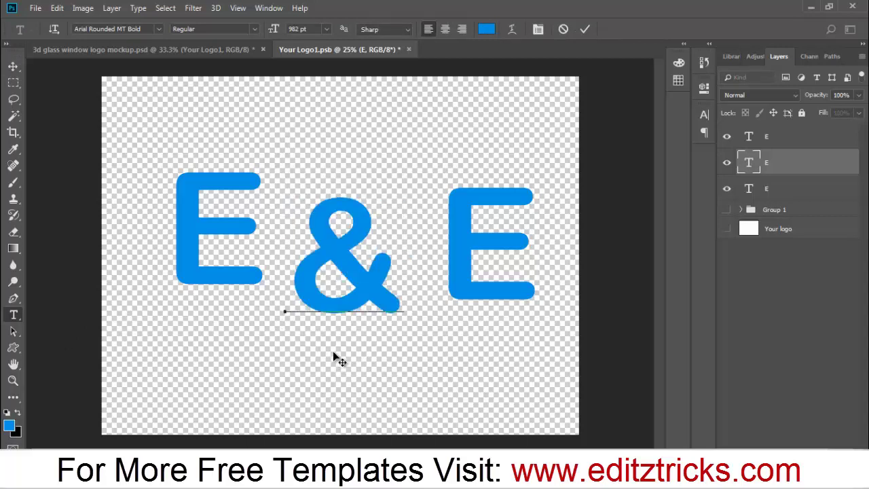
drag(325, 331, 300, 326)
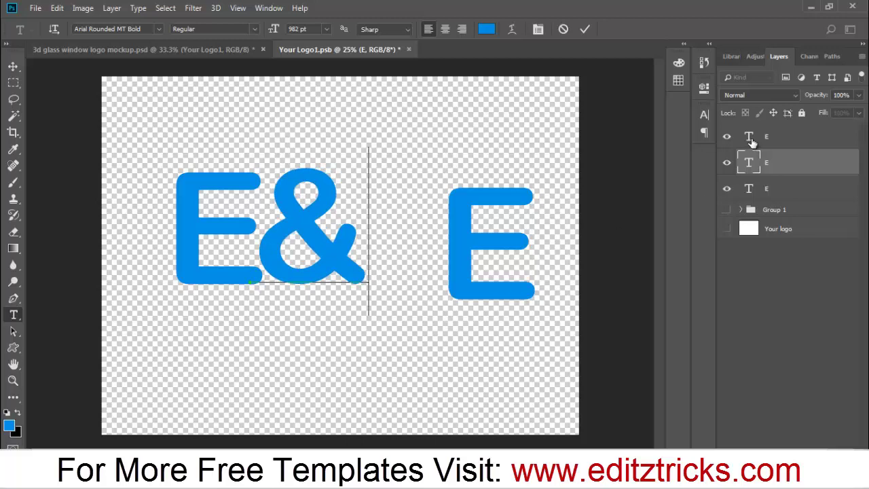
key(ctrl+Return)
double_click(484, 239)
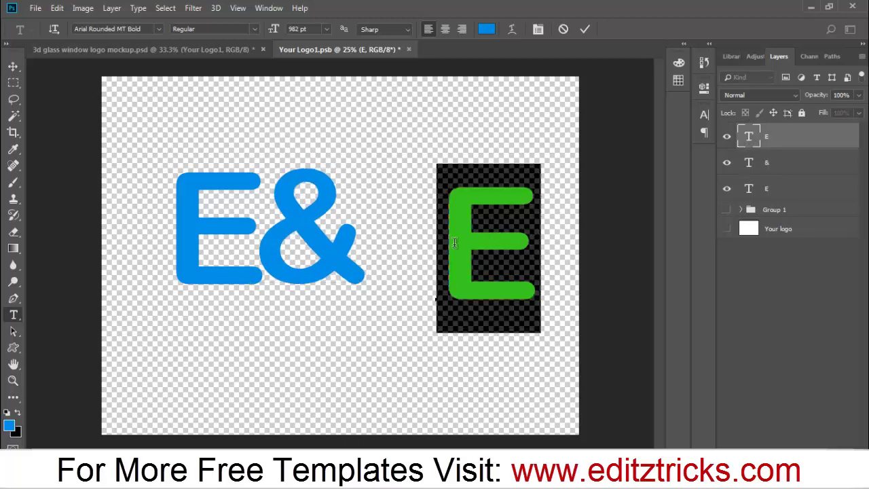
text(T)
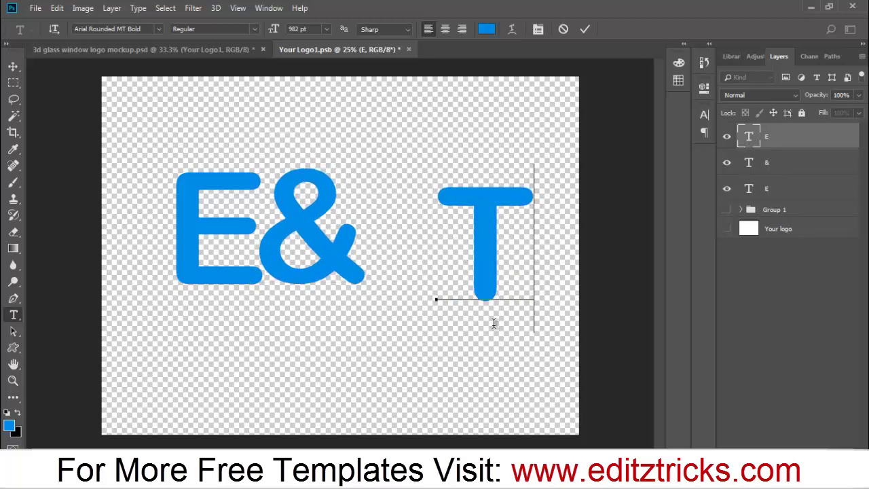
Drag the T left beside the ampersand and select its text
mouse_move(493, 353)
mouse_down()
mouse_move(419, 330)
mouse_move(403, 338)
mouse_move(378, 330)
mouse_up()
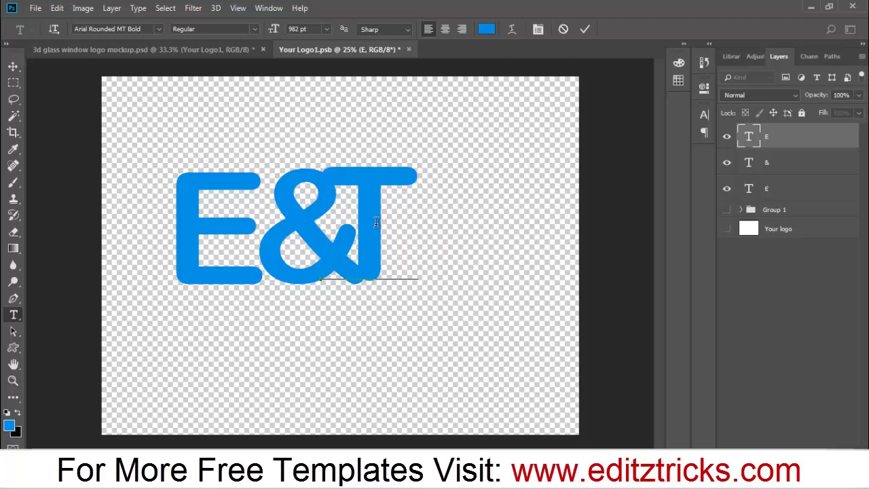
drag(372, 224, 305, 231)
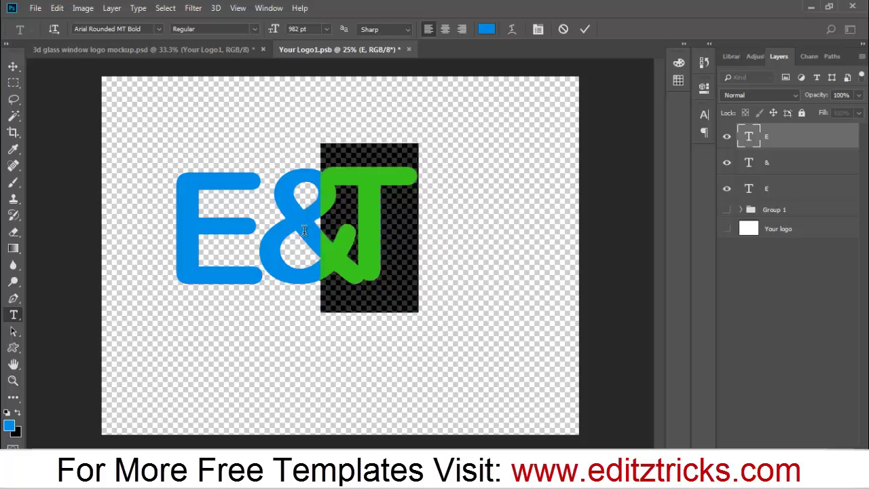
Colour the T red and the ampersand black
click(10, 427)
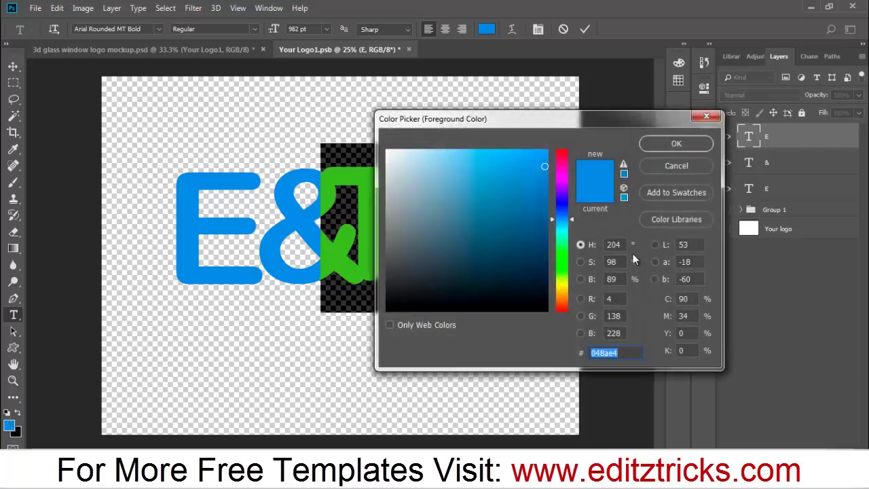
click(565, 312)
key(Return)
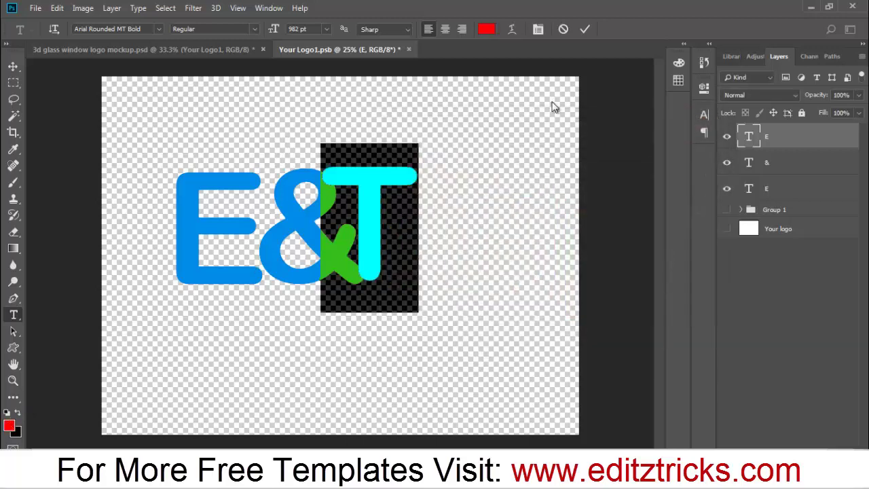
double_click(746, 164)
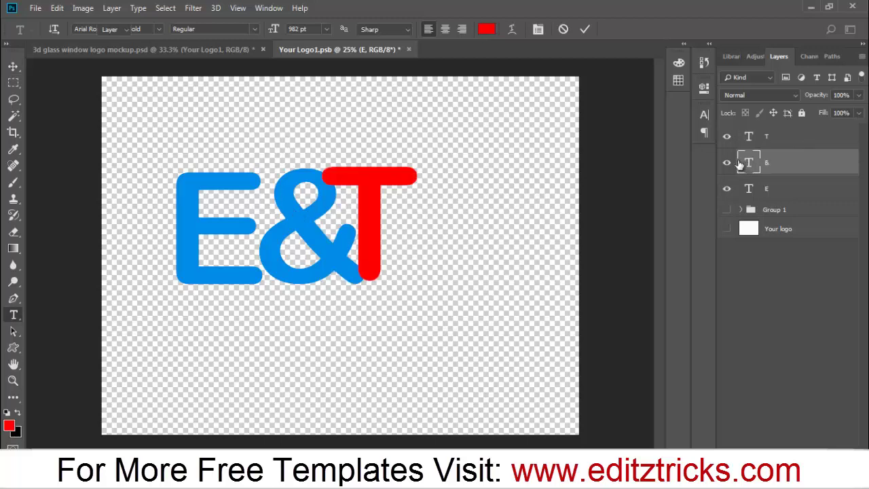
click(9, 426)
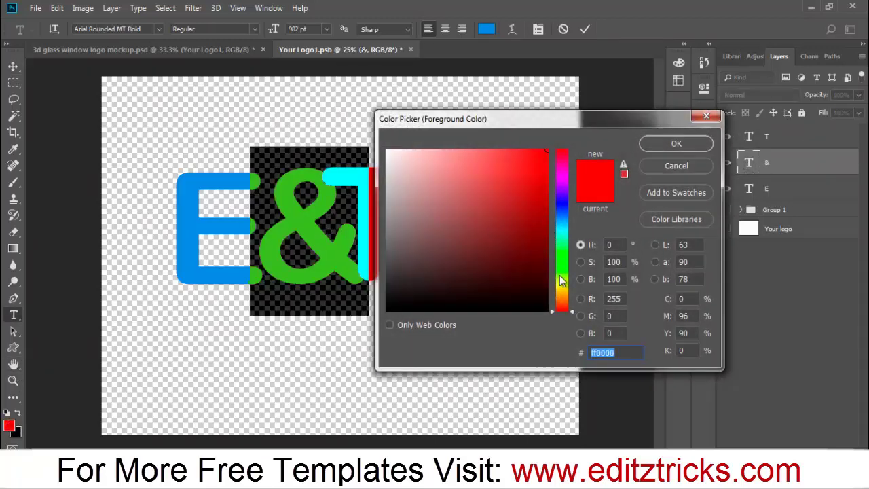
click(533, 311)
key(Return)
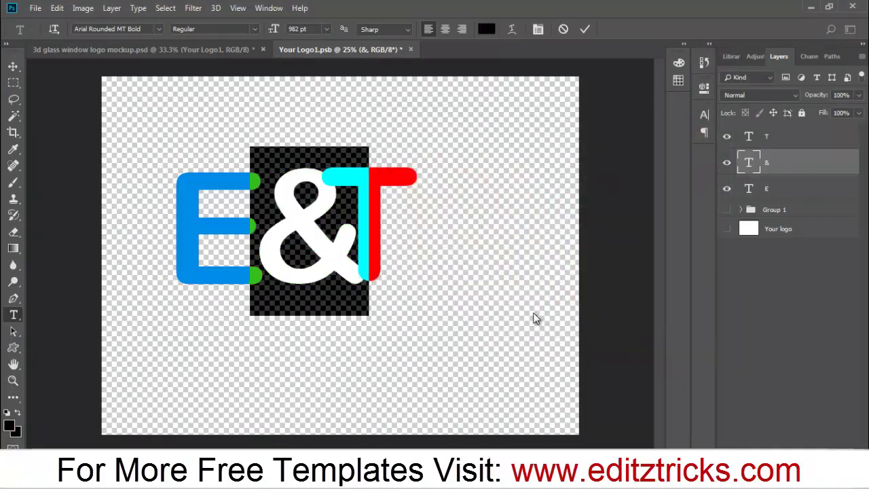
Fine-tune the T's position beside the ampersand
click(13, 67)
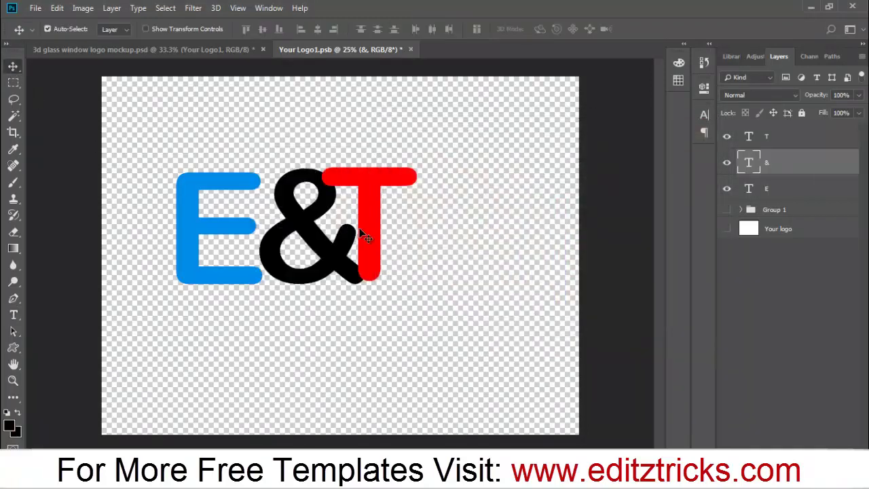
click(751, 139)
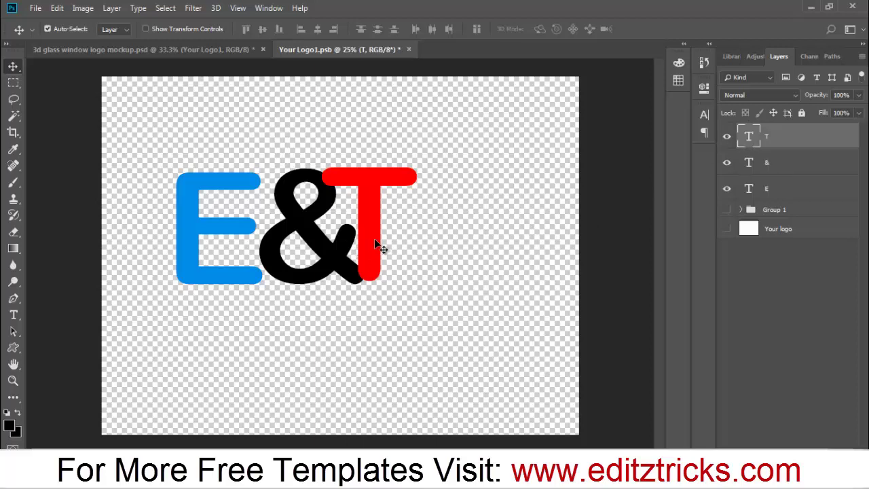
drag(374, 238, 380, 246)
drag(381, 245, 367, 252)
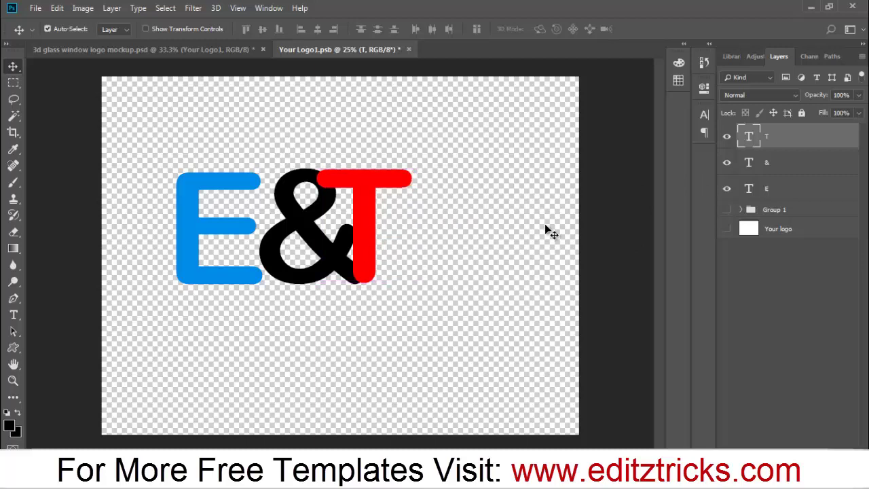
Move the E right so it sits beneath the ampersand
click(750, 163)
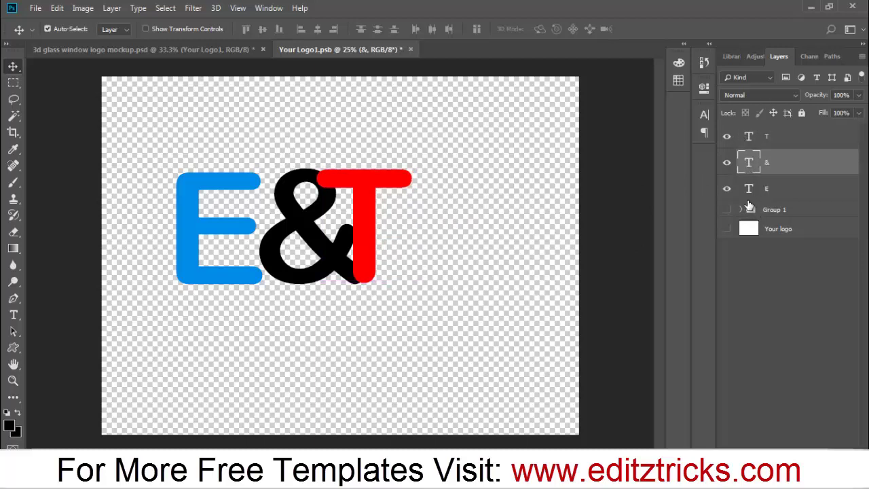
click(749, 195)
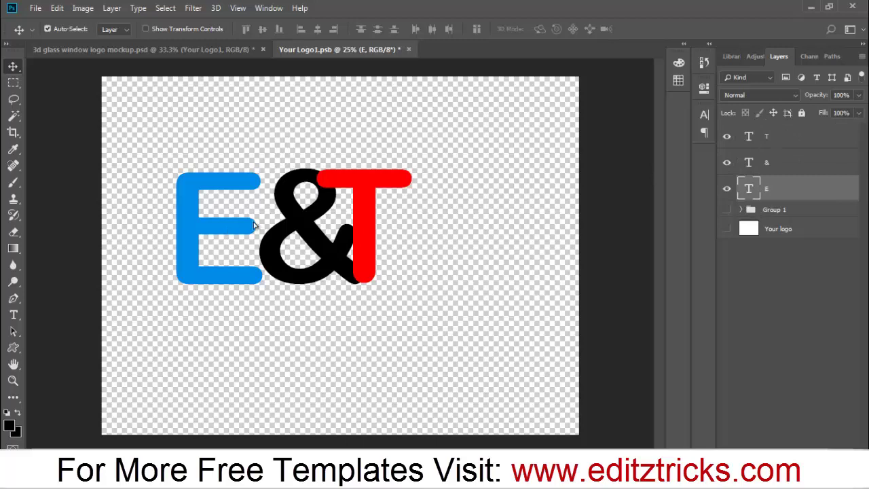
drag(227, 226, 267, 224)
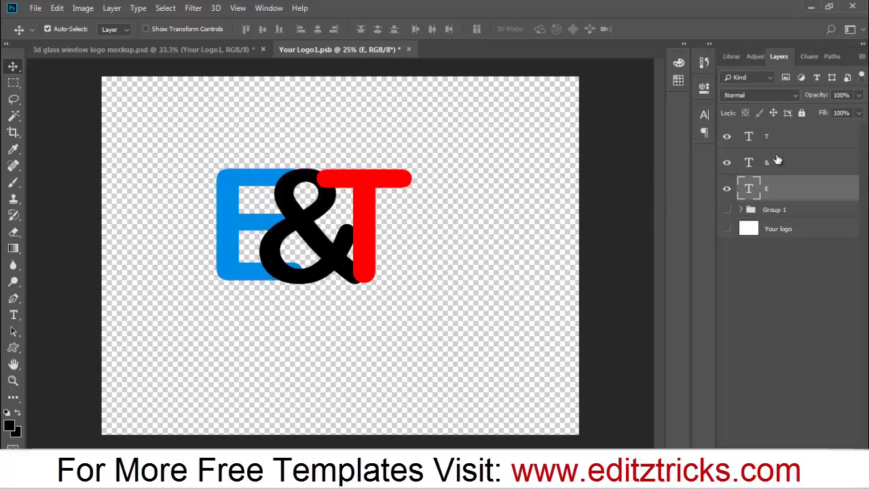
Place the T layer below the ampersand layer and select all three letter layers
drag(775, 140, 777, 171)
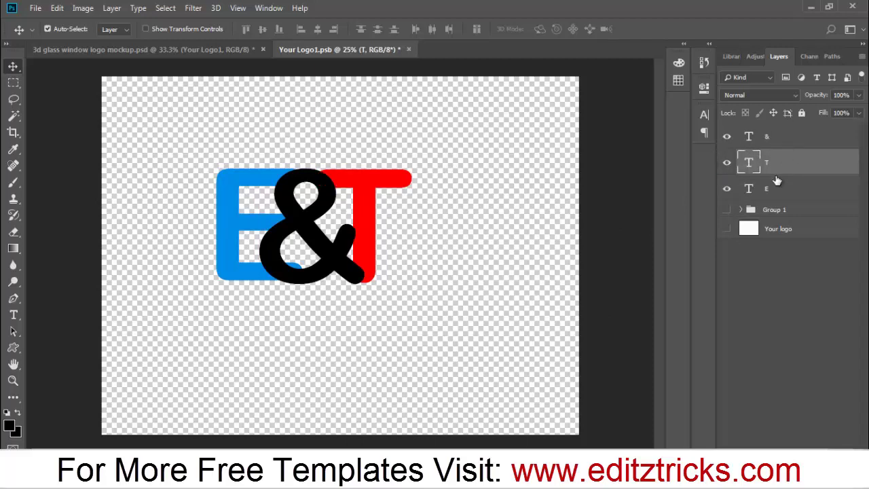
click(776, 144)
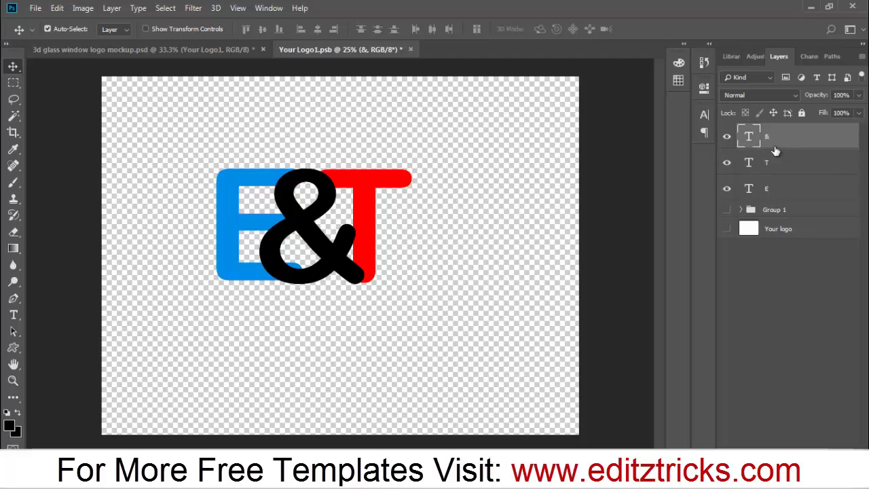
shift+click(783, 191)
Scale the three E&T letters together to about 184% and centre them on the canvas
key(ctrl+t)
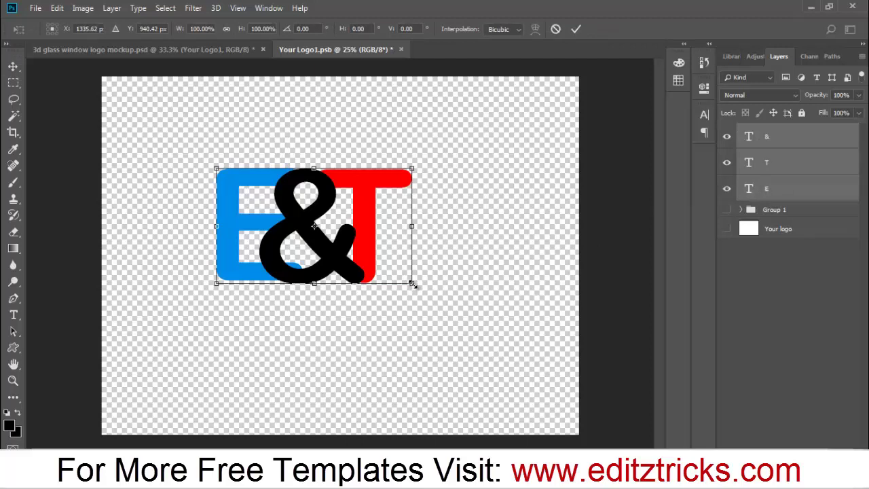
drag(413, 284, 495, 335)
drag(347, 271, 369, 280)
key(Return)
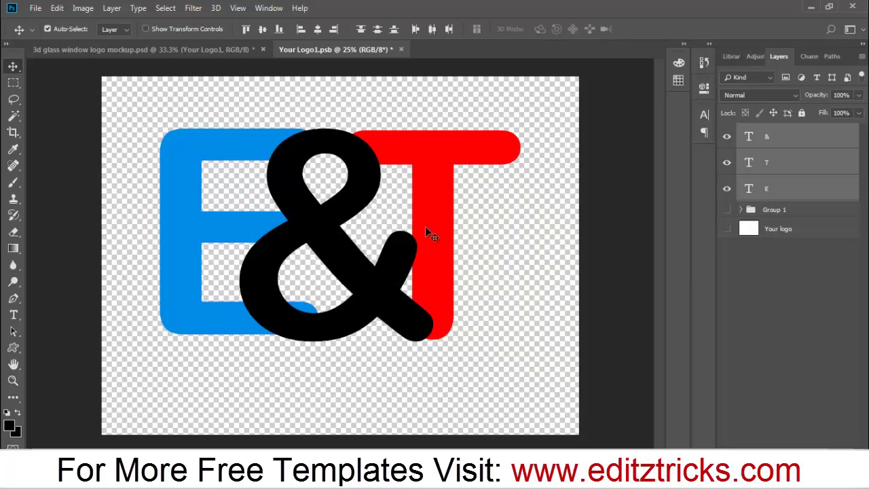
Rasterize the E, T and & type layers, then zoom in on the canvas
click(750, 192)
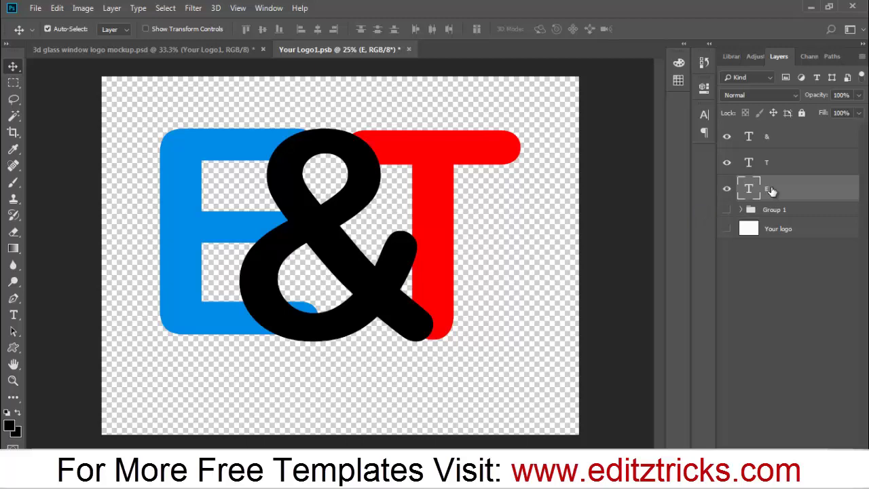
right_click(771, 193)
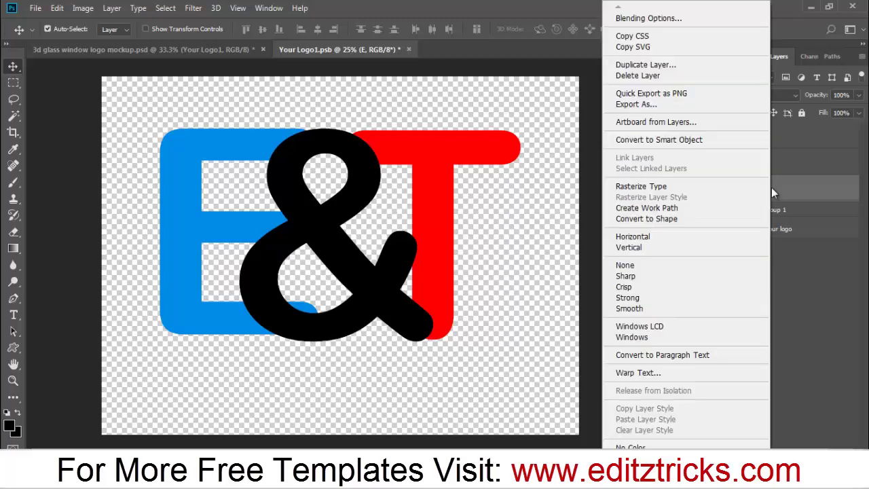
click(742, 185)
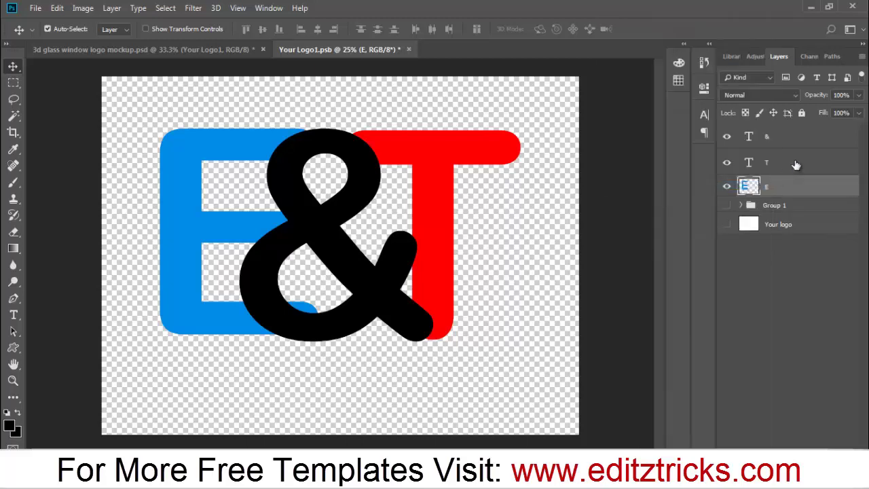
right_click(795, 166)
click(775, 189)
right_click(793, 144)
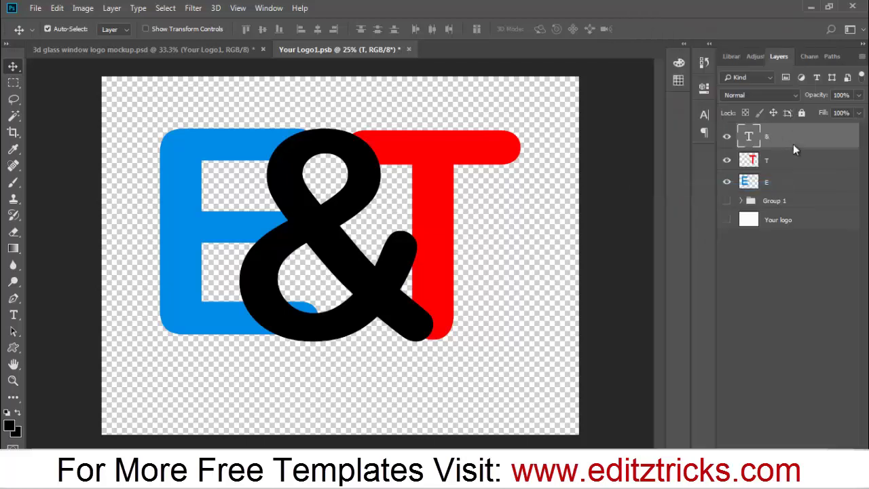
click(705, 190)
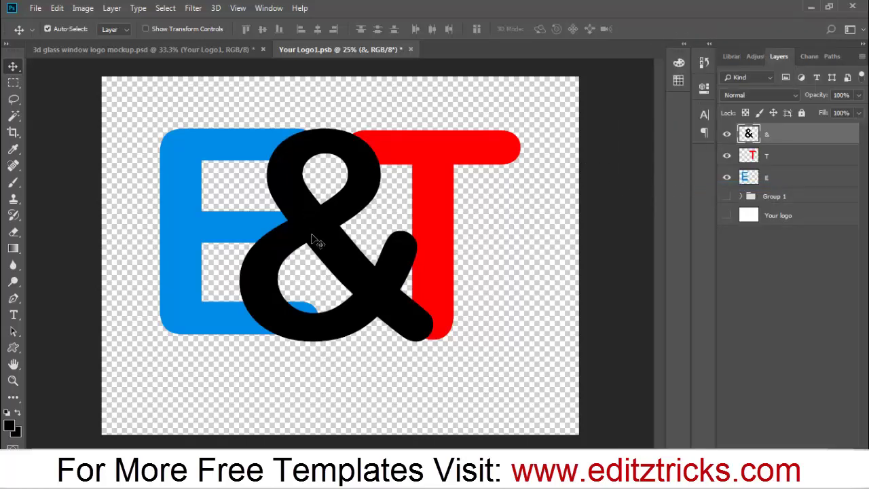
key(ctrl+plus)
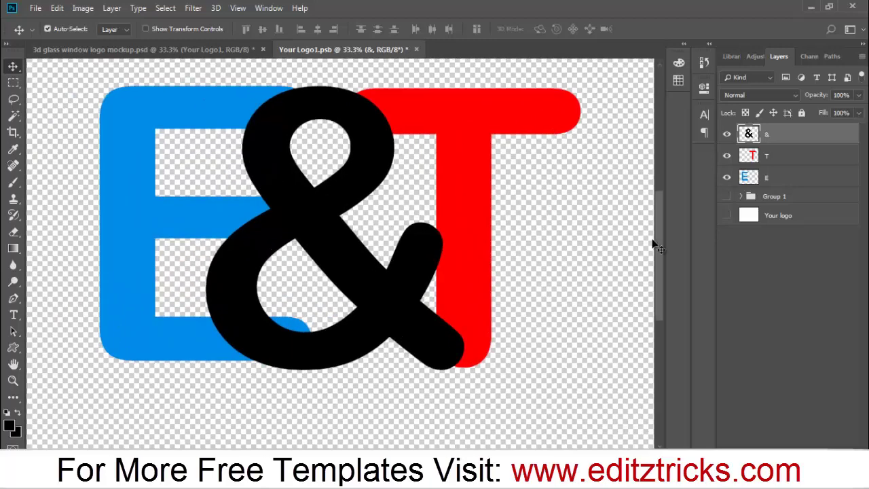
Zoom in and trace a Pen path along the ampersand's top-left edge
key(ctrl+plus)
key(ctrl+plus)
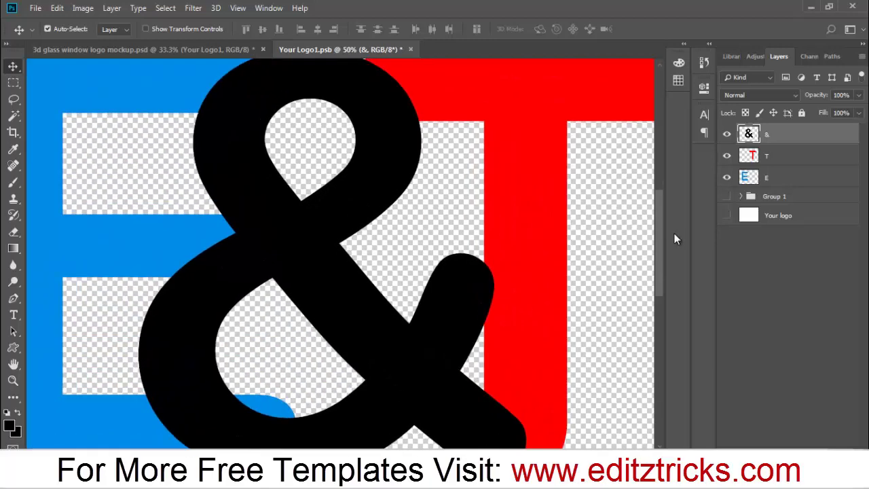
drag(656, 250, 658, 231)
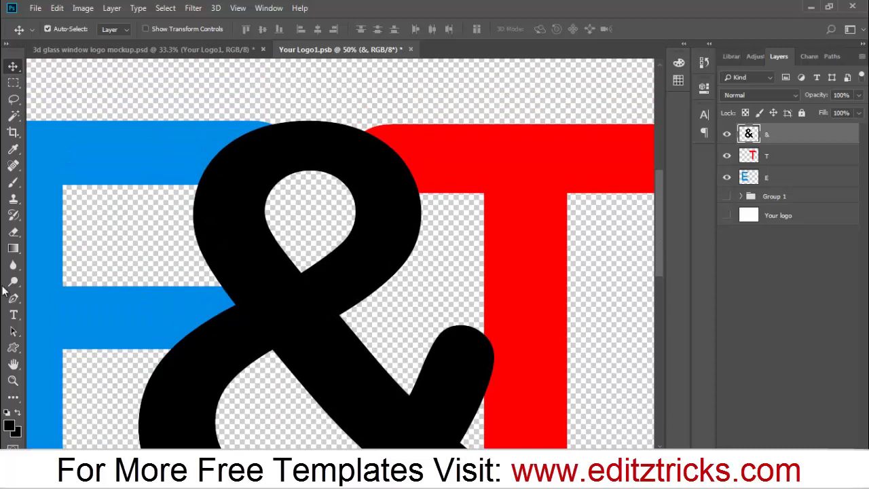
click(13, 299)
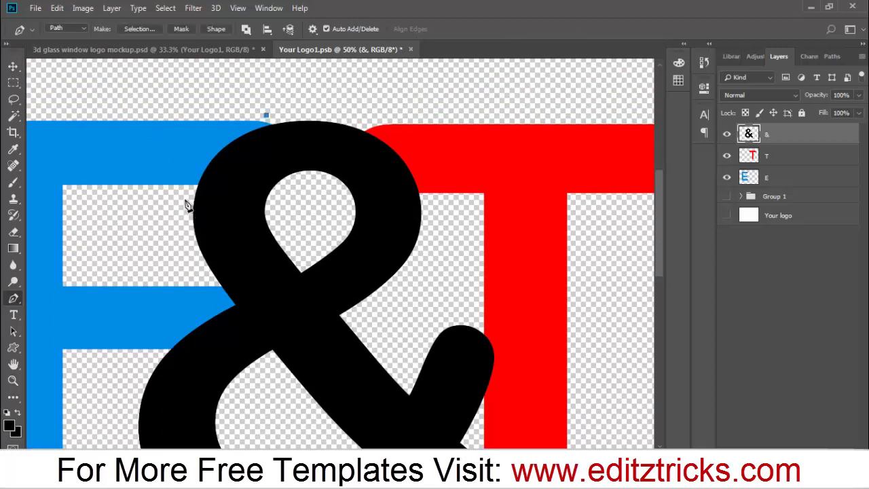
mouse_move(185, 198)
mouse_down()
mouse_move(181, 261)
mouse_move(279, 156)
mouse_up()
drag(270, 125, 262, 129)
Convert the path to an unfeathered selection, delete it from the blue E layer, and deselect
right_click(261, 129)
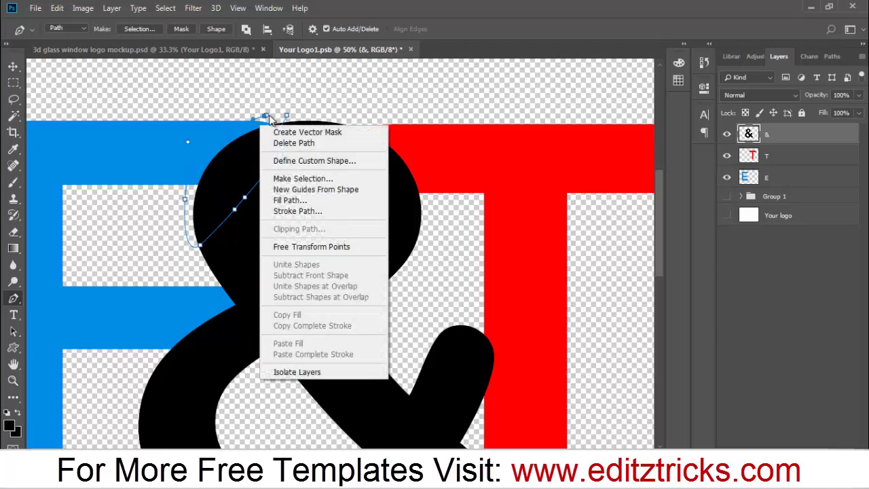
click(294, 175)
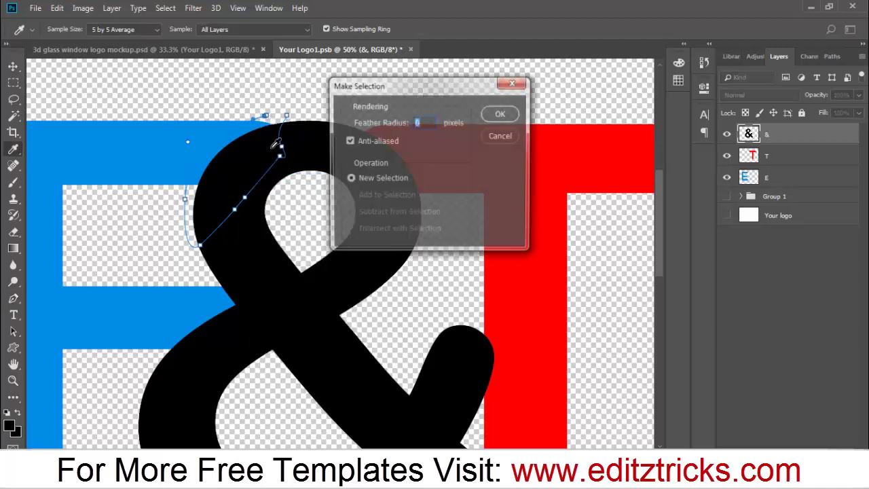
click(500, 114)
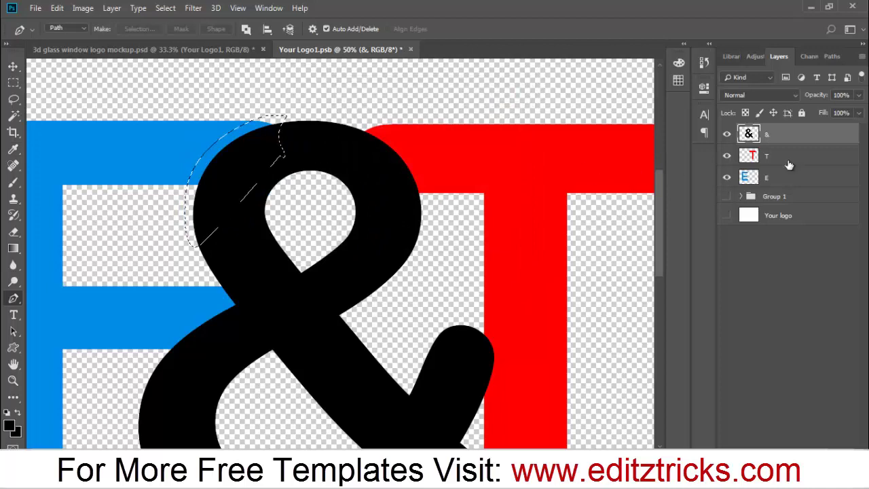
click(749, 178)
key(Delete)
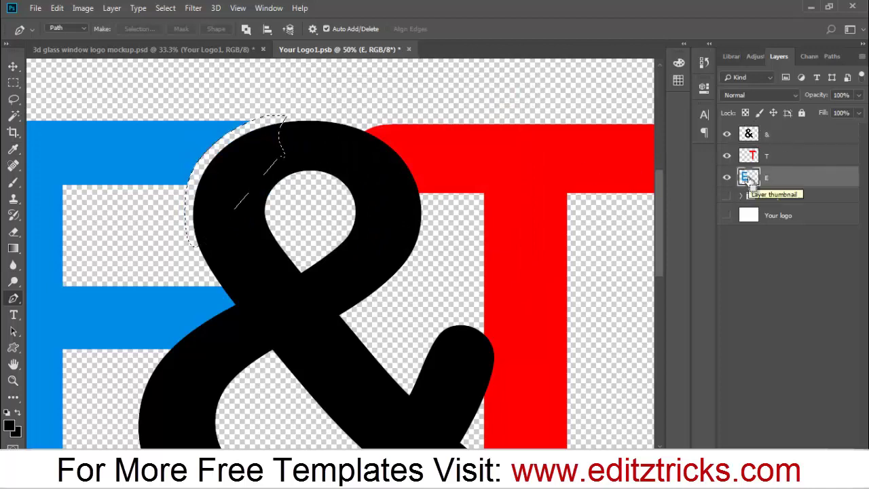
key(ctrl+d)
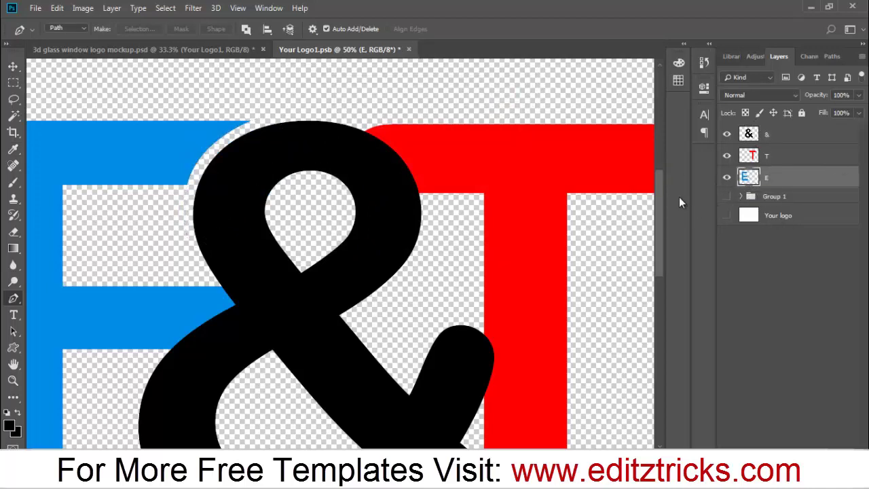
scroll(662, 207, down, 1)
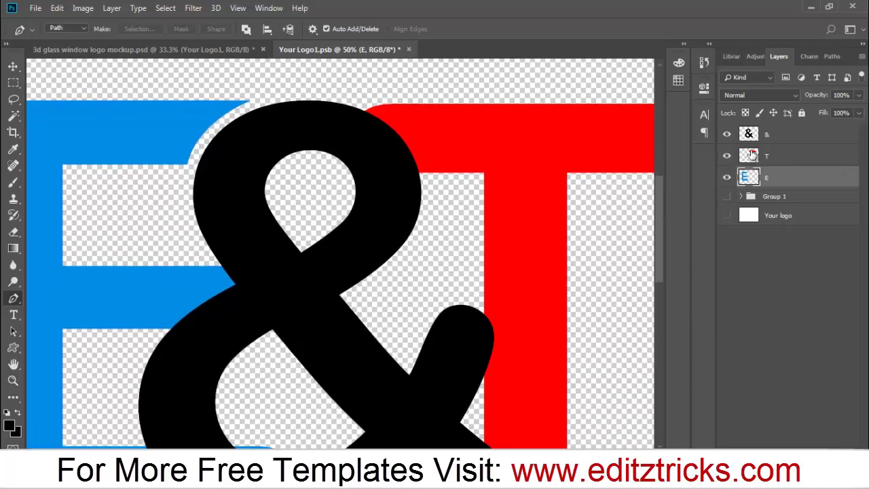
On the T layer, trace a closed path around the ampersand's top-right edge
click(749, 156)
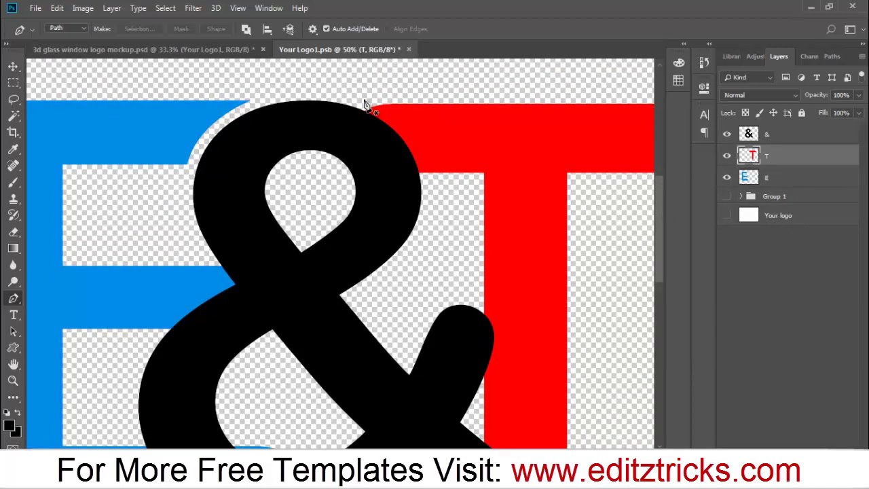
click(364, 100)
drag(428, 182, 437, 249)
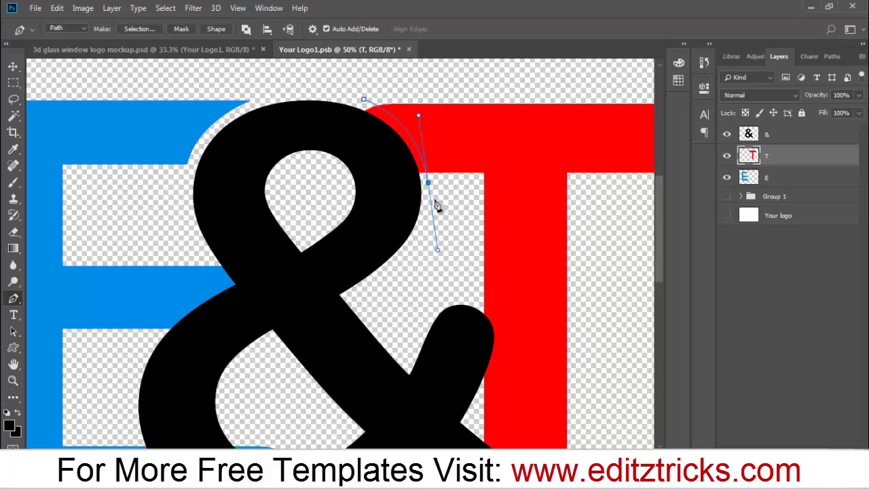
click(404, 216)
click(369, 207)
click(357, 161)
click(341, 114)
click(364, 99)
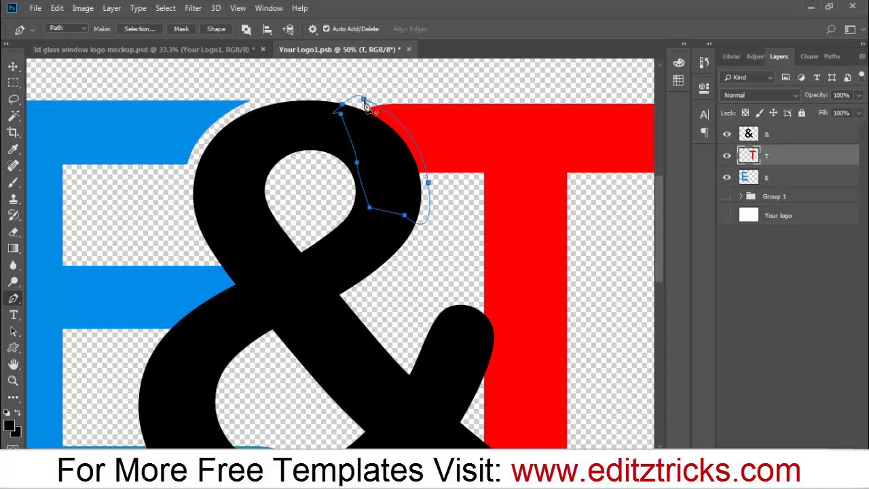
Turn the closed path into a selection over the red T
right_click(367, 118)
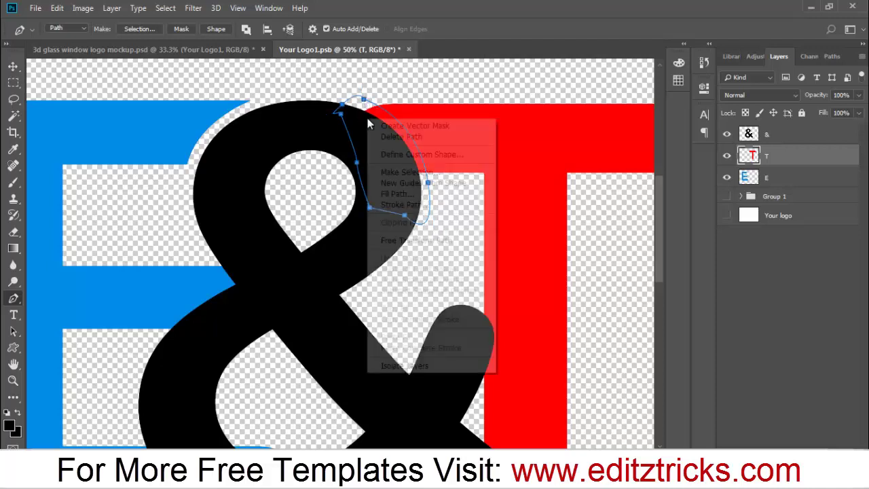
click(414, 172)
click(513, 112)
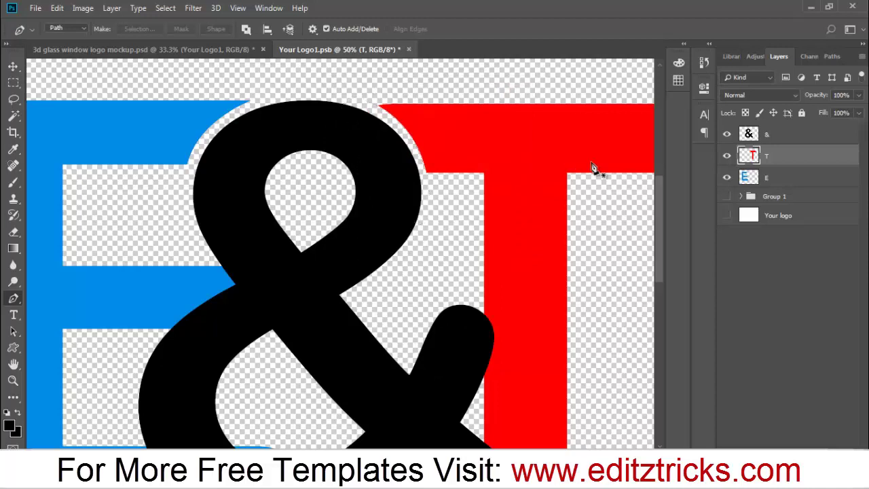
drag(662, 198, 664, 242)
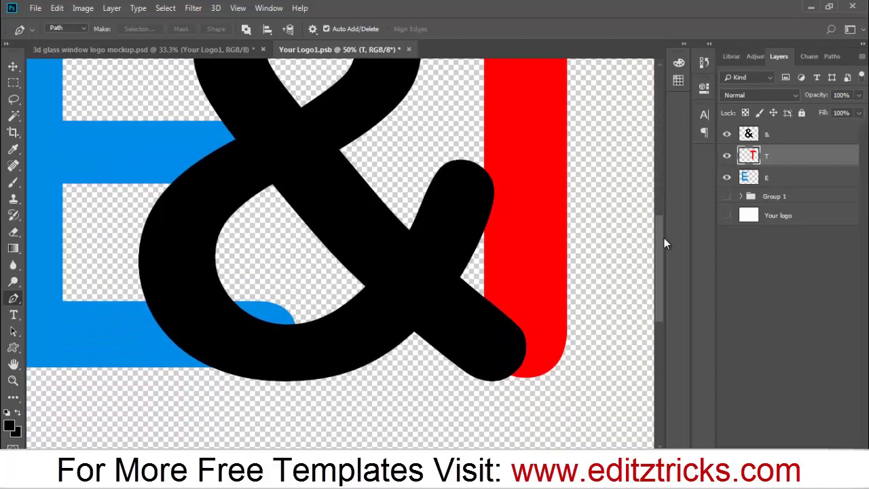
Trace and refine a closed Pen path around the ampersand's right arm
click(478, 157)
drag(497, 225, 482, 249)
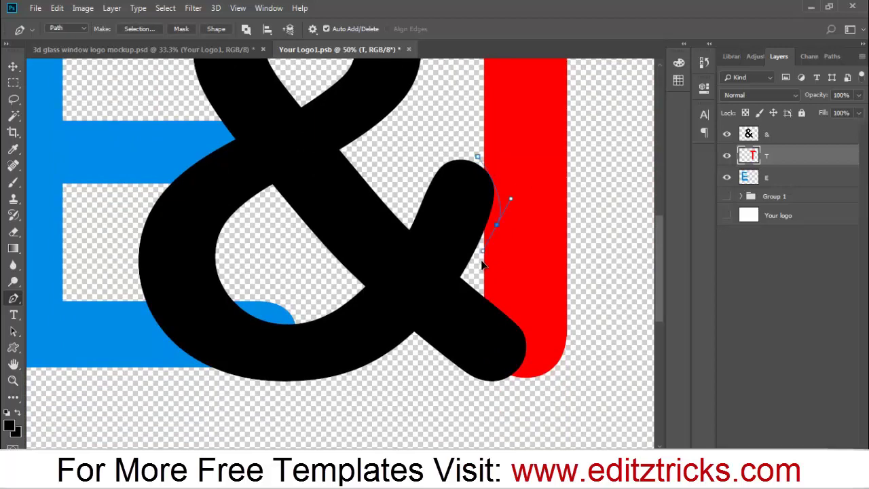
drag(480, 295, 477, 296)
drag(496, 224, 496, 218)
drag(518, 151, 522, 163)
drag(477, 255, 492, 243)
mouse_move(526, 158)
mouse_down()
mouse_move(518, 151)
mouse_move(519, 163)
mouse_up()
click(478, 251)
drag(453, 241, 452, 222)
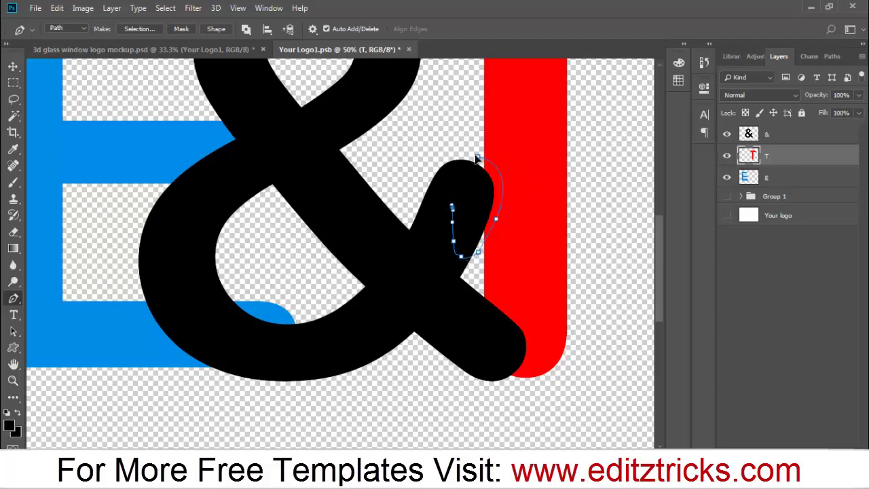
click(478, 158)
Make the arm path a selection, delete those red T pixels, and deselect
right_click(475, 161)
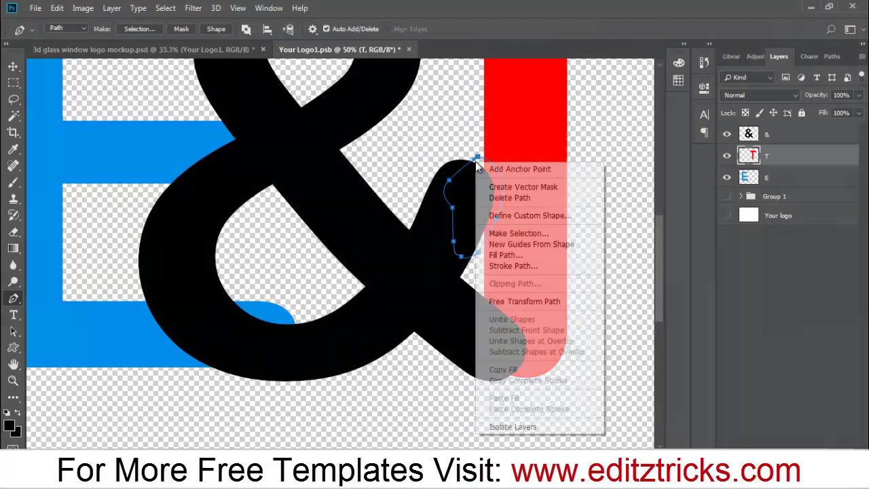
click(502, 233)
key(Return)
key(Delete)
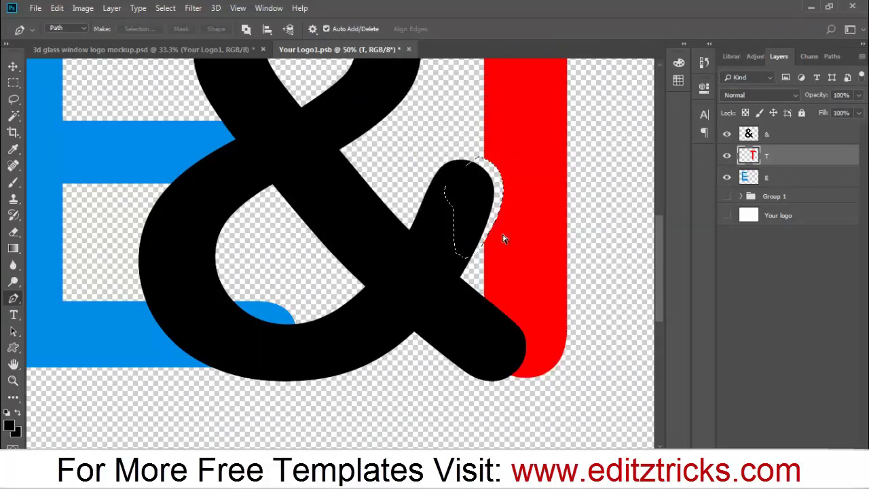
key(ctrl+d)
Trace a closed path around the ampersand's lower tail where it meets the T
click(478, 284)
mouse_move(536, 350)
mouse_down()
mouse_move(531, 379)
mouse_move(522, 375)
mouse_up()
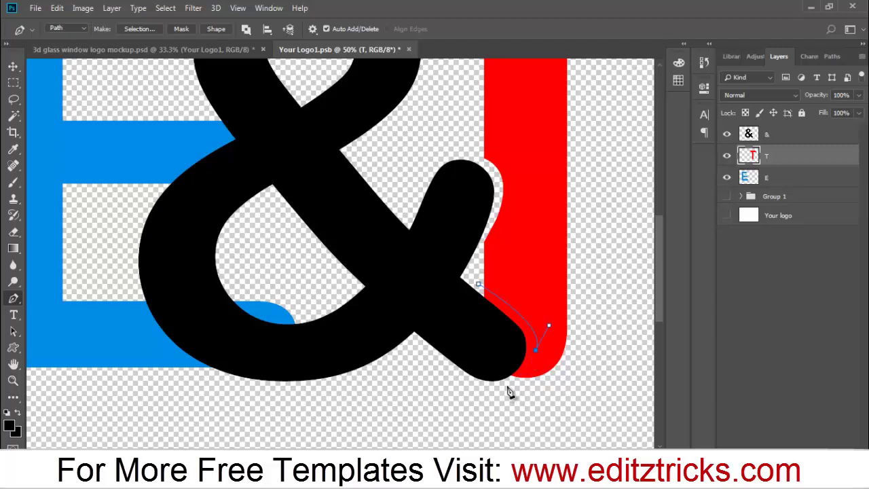
drag(506, 386, 492, 392)
click(492, 364)
click(474, 336)
click(472, 320)
click(478, 284)
Convert the tail path to a selection and delete the red T pixels inside
right_click(487, 309)
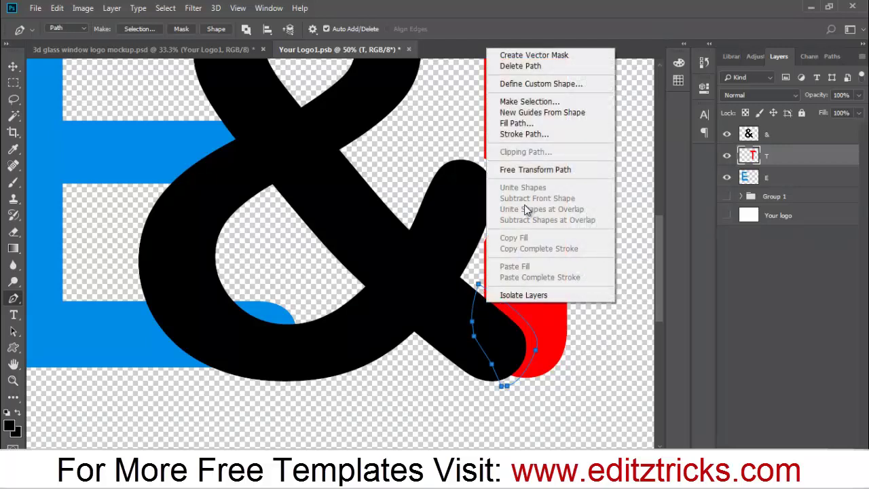
click(521, 104)
key(Return)
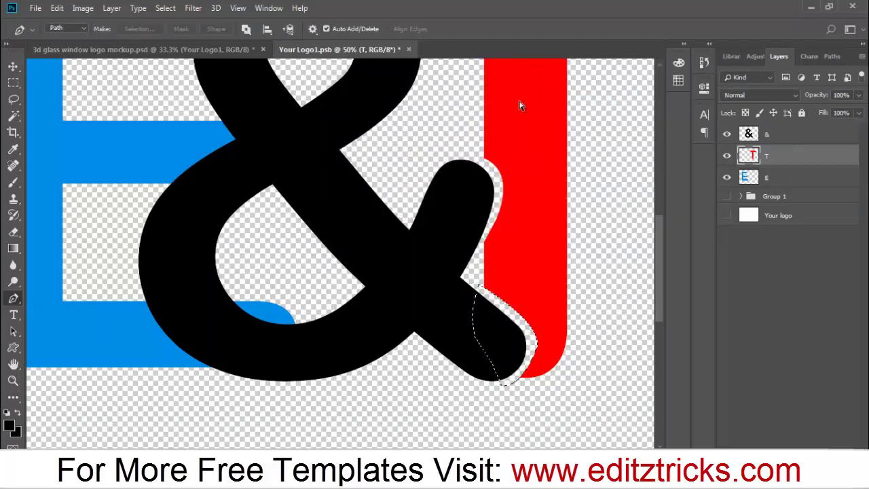
key(Delete)
Set a 228 px eraser and erase the E's blue corner below the ampersand
scroll(625, 333, left, 2)
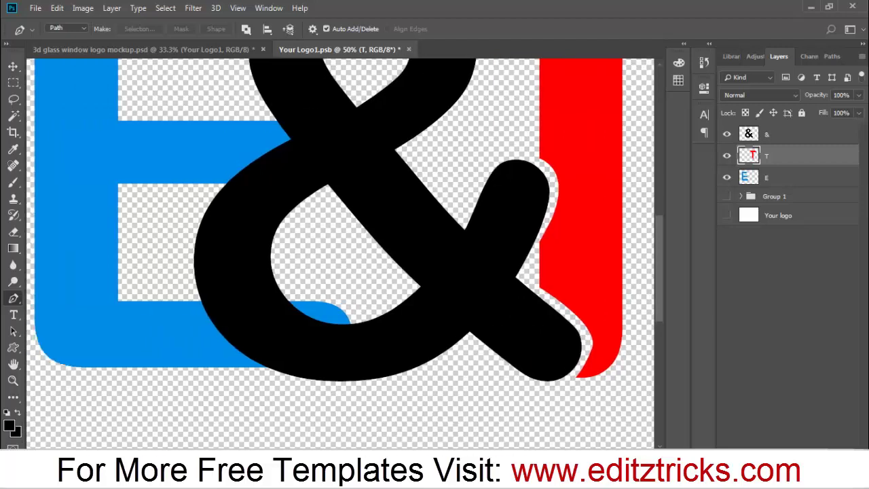
scroll(624, 333, left, 2)
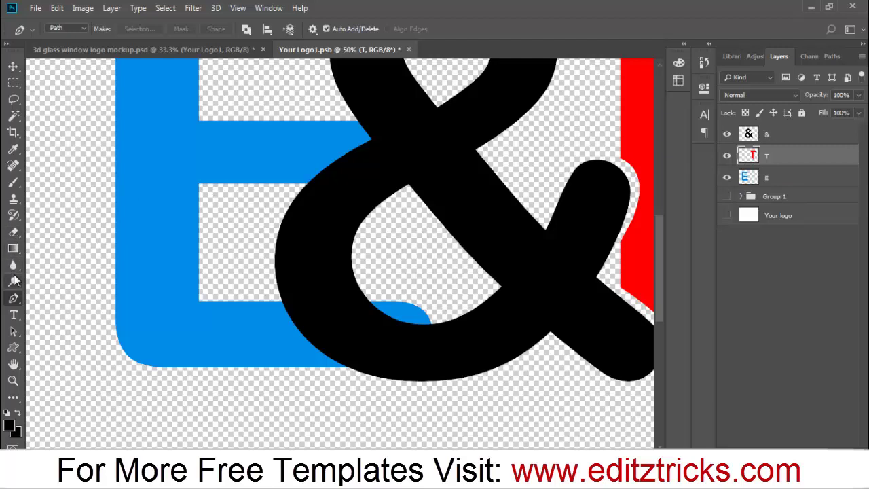
click(13, 233)
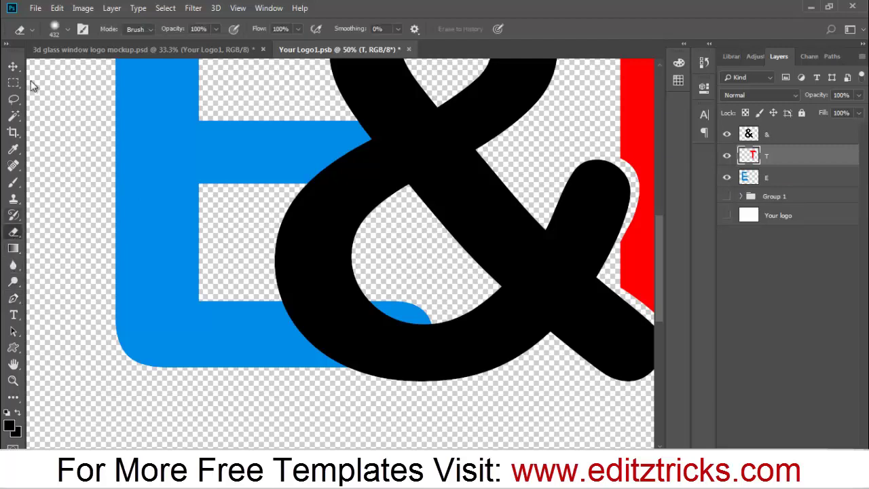
click(69, 29)
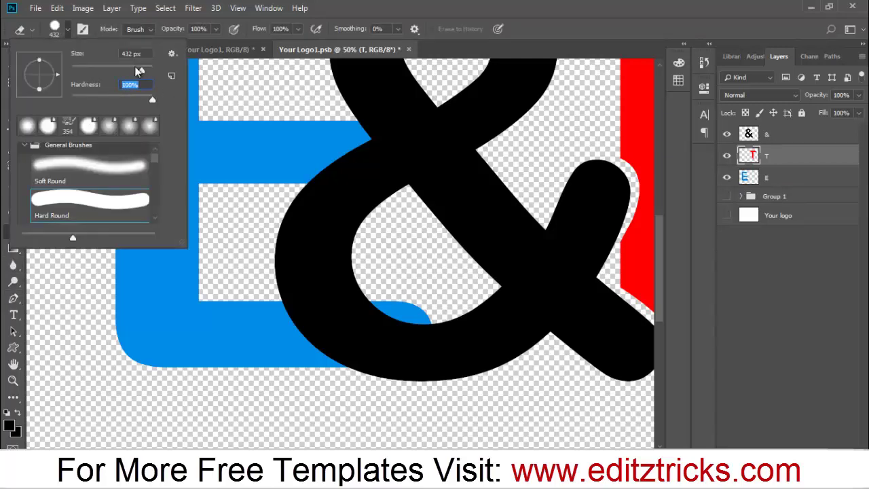
drag(135, 65, 117, 66)
click(409, 297)
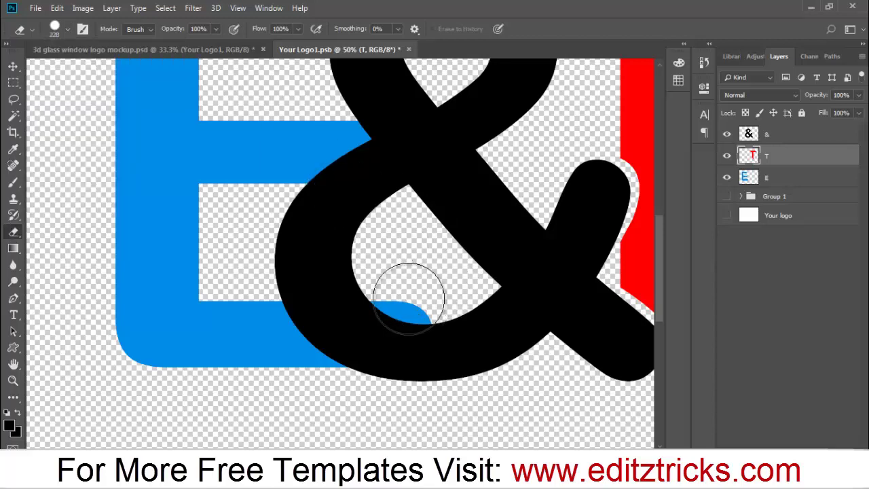
click(751, 182)
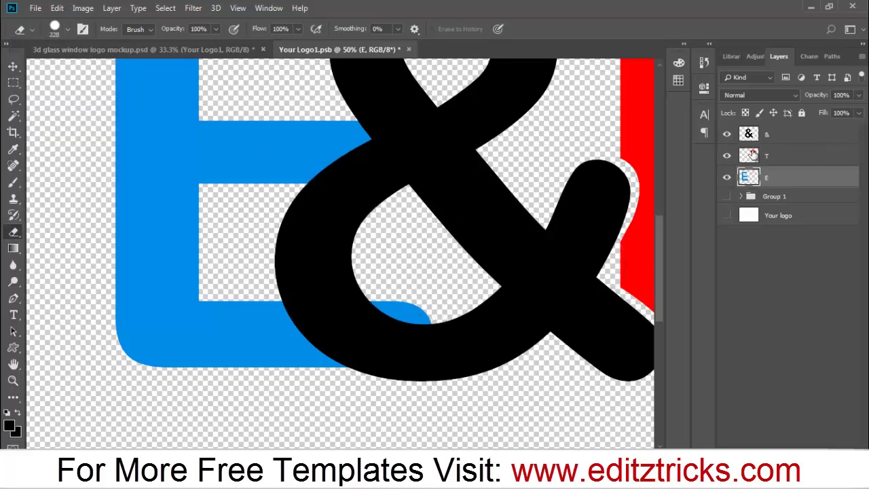
drag(394, 306, 413, 301)
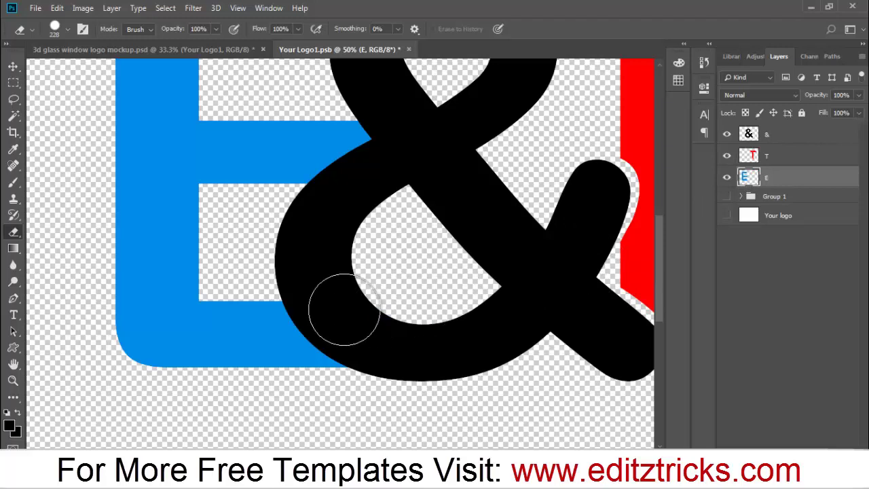
Enlarge the eraser to about 511 px and erase the E's bar beside the ampersand curve
click(68, 29)
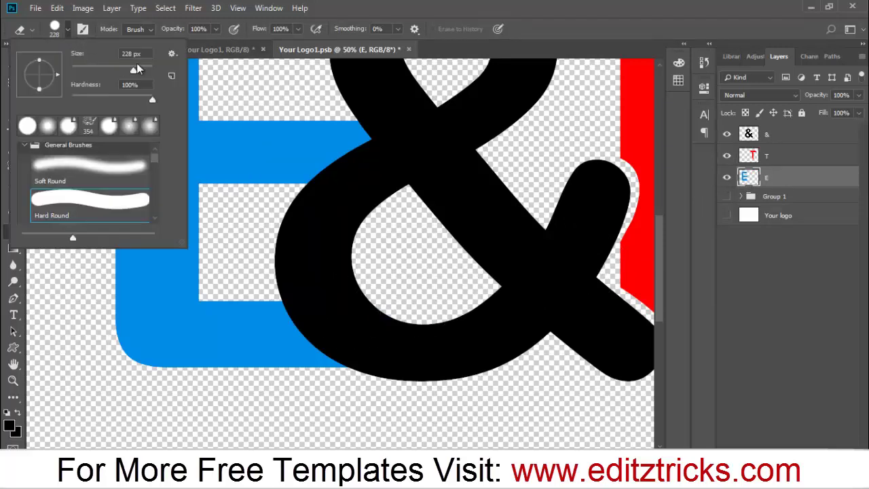
drag(144, 76, 147, 77)
drag(147, 75, 144, 75)
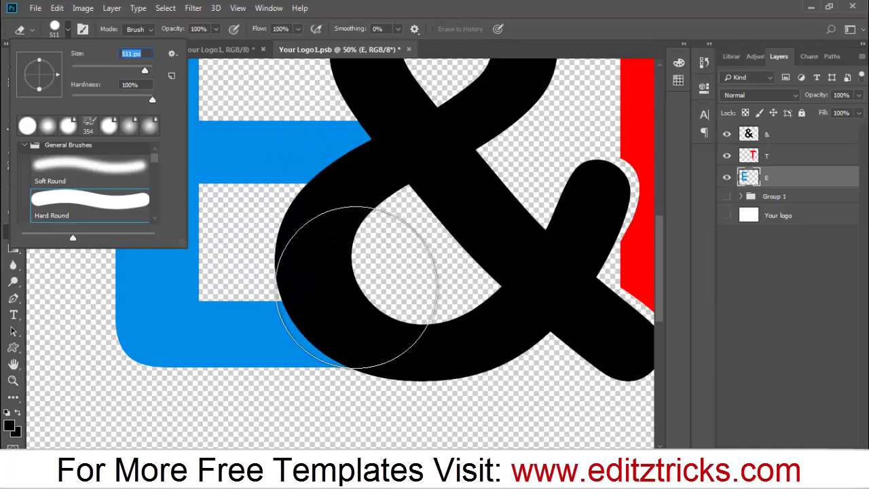
key(Return)
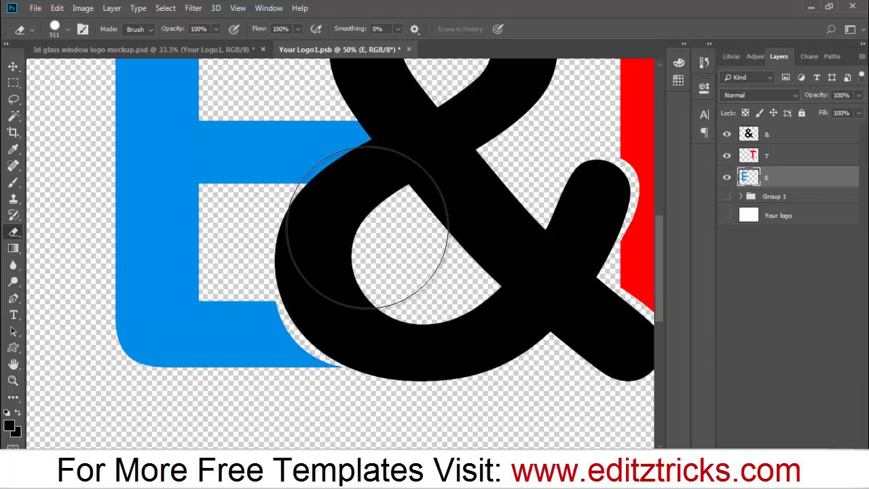
click(367, 229)
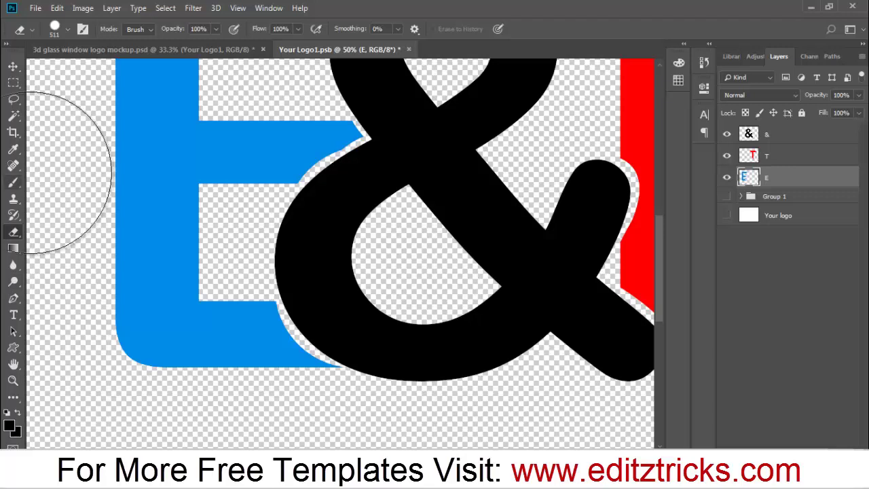
click(11, 299)
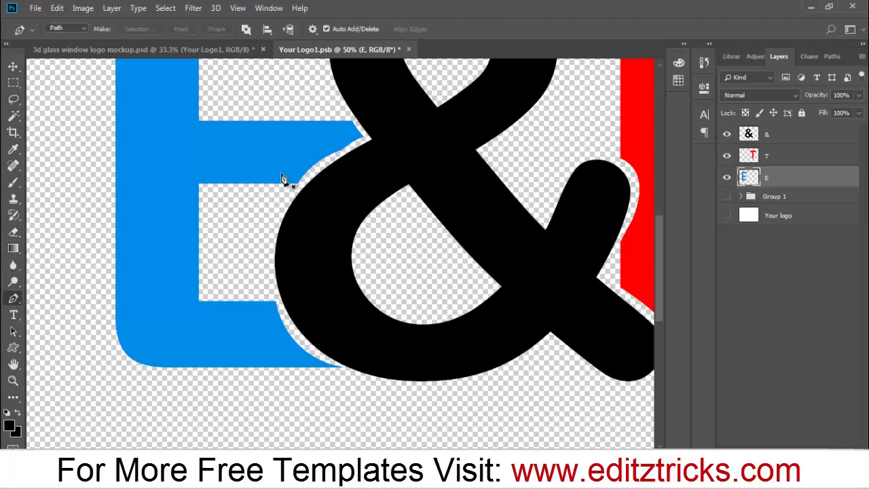
Trace a closed path along the ampersand's upper curve over the E's edge
click(363, 133)
drag(279, 208, 263, 253)
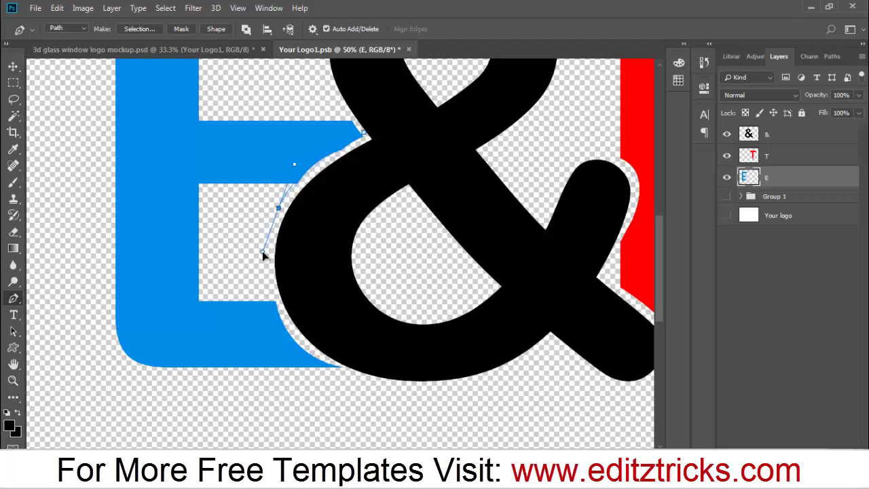
drag(352, 236, 400, 214)
click(450, 141)
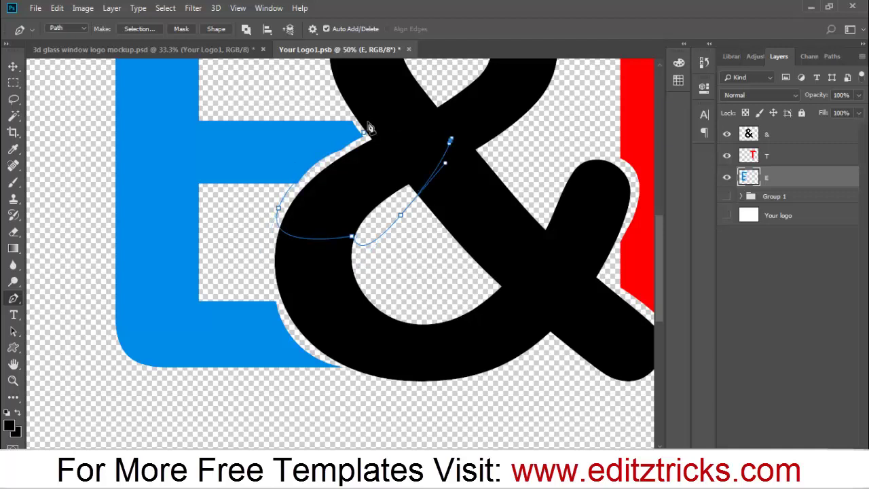
click(365, 133)
Convert the path to an unfeathered selection and zoom out to view the whole logo
right_click(368, 159)
click(410, 224)
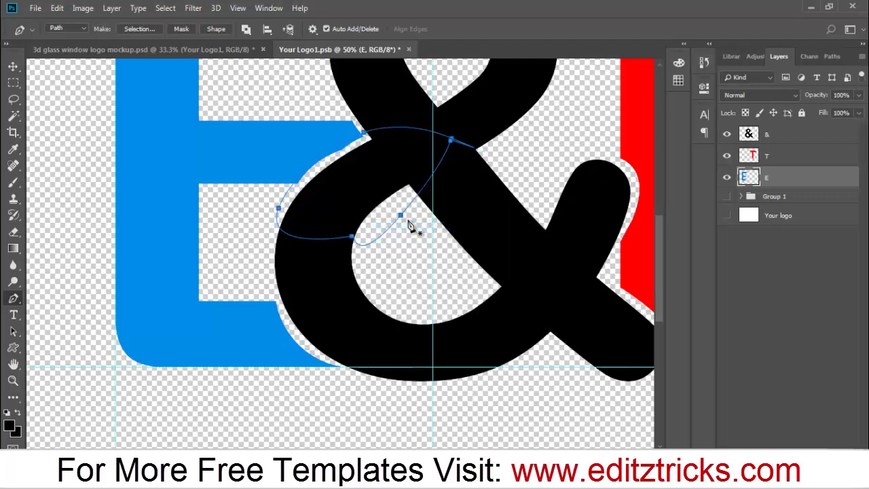
right_click(348, 171)
click(391, 228)
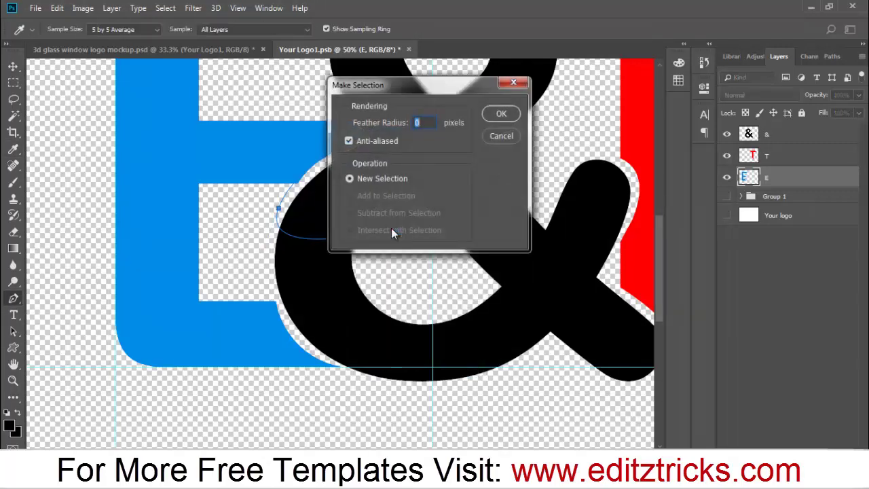
key(Return)
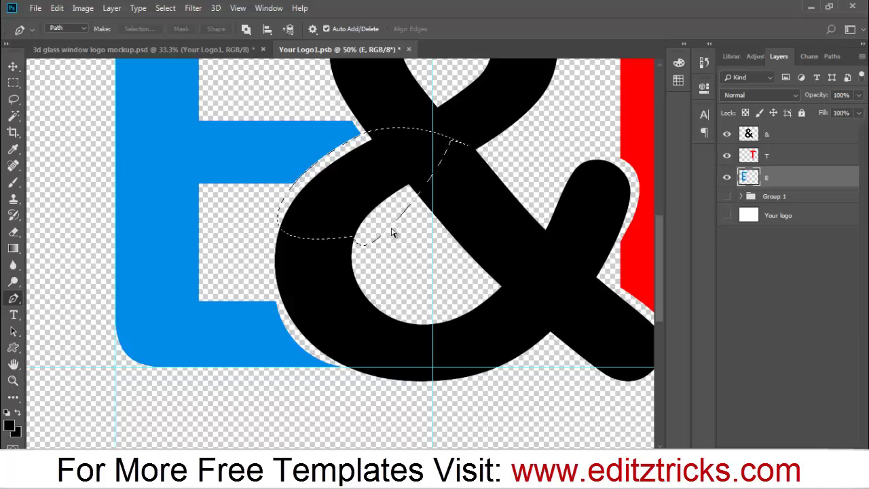
key(ctrl+minus)
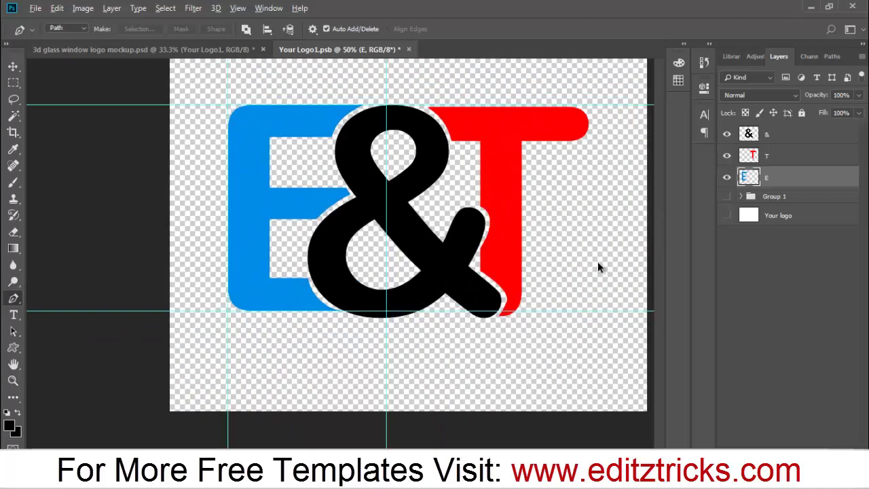
key(ctrl+minus)
key(ctrl+minus)
key(ctrl+minus)
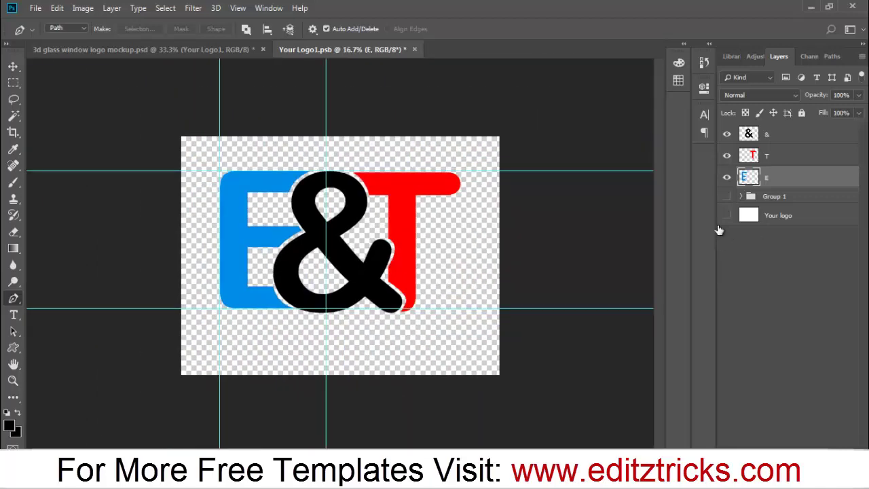
In Group 1, type 'Editz & Tricks' below the logo and shrink it to 396 pt
click(781, 197)
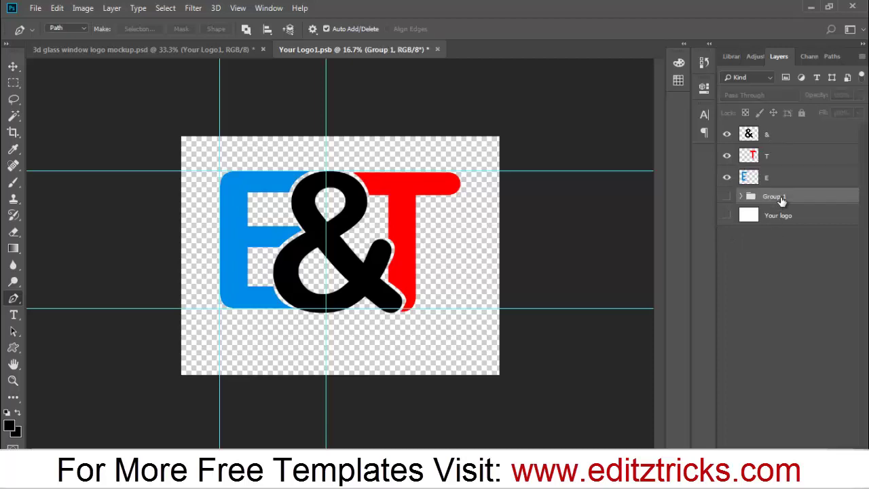
click(14, 315)
click(233, 351)
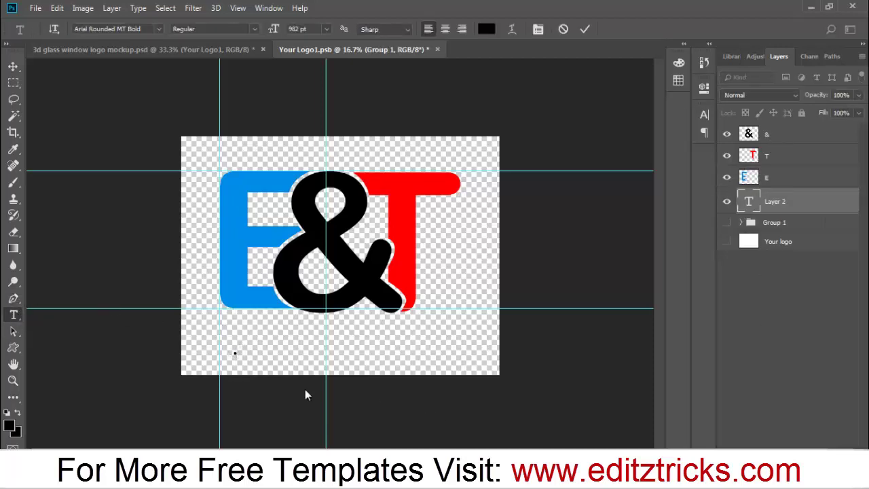
text(Editz)
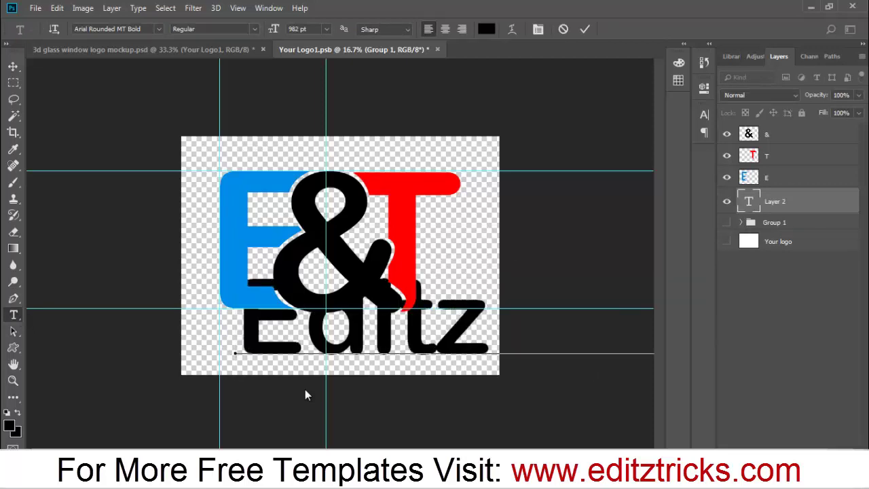
key(ctrl+a)
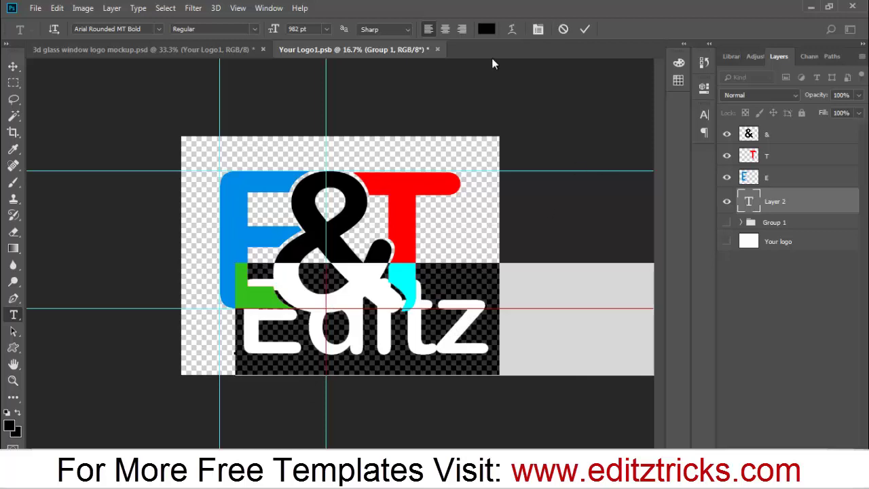
mouse_move(274, 29)
mouse_down()
mouse_move(146, 43)
mouse_move(5, 38)
mouse_move(268, 39)
mouse_up()
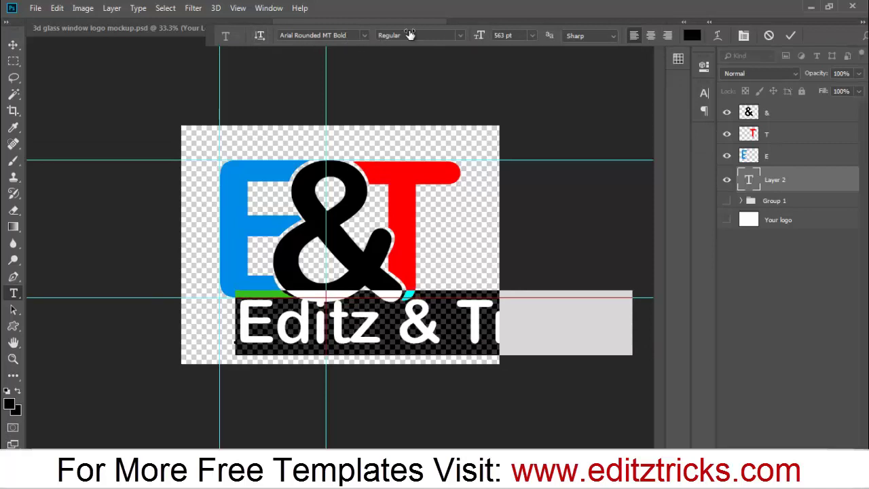
drag(481, 36, 378, 49)
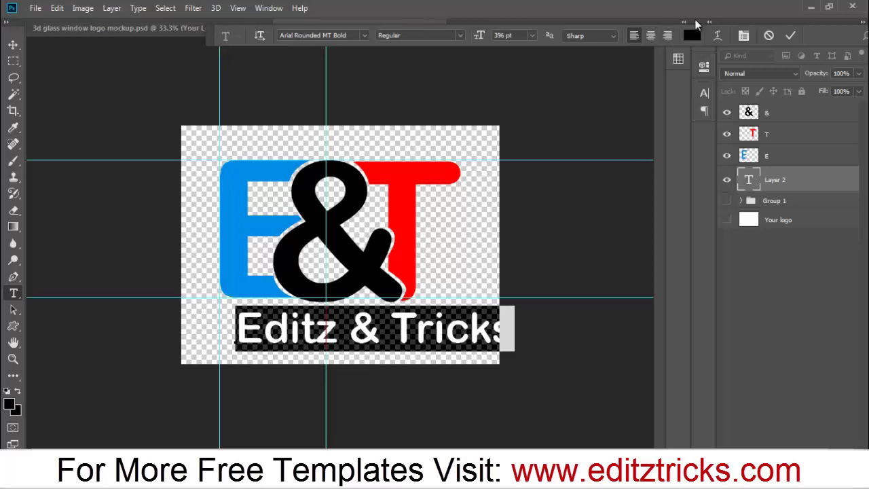
click(791, 36)
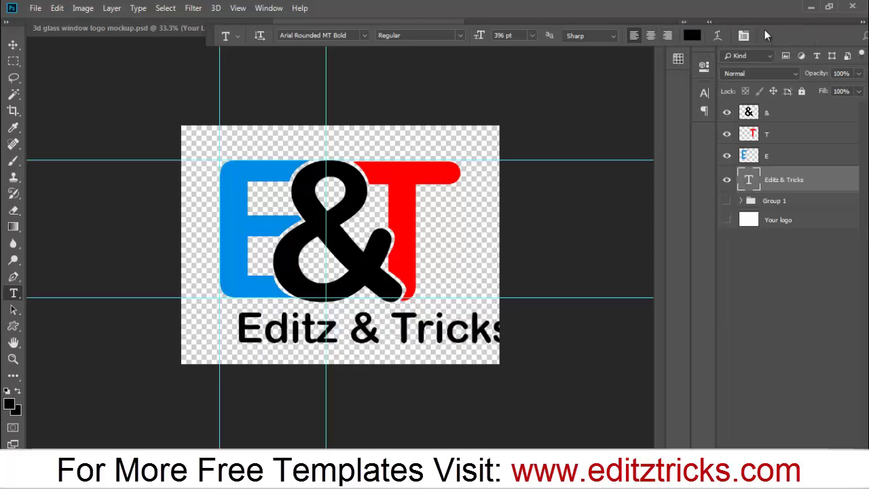
Pick blue as foreground, move the tagline left under the logo, and colour 'Tricks' blue
click(680, 59)
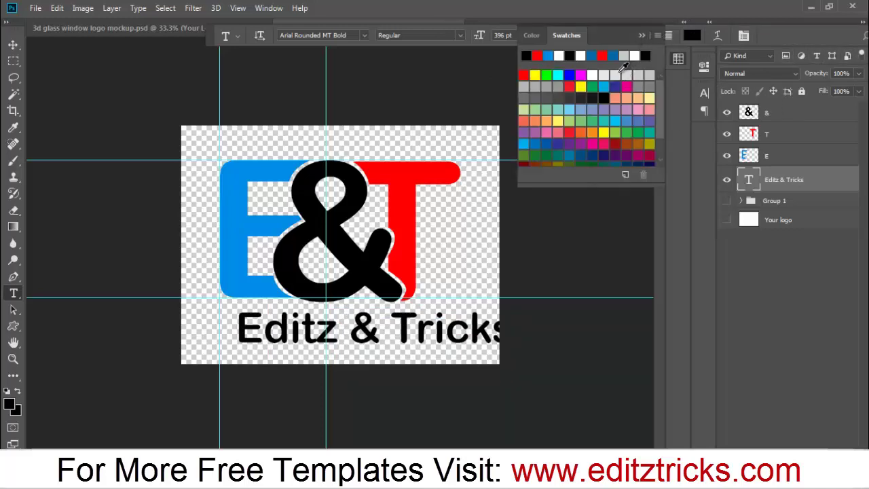
click(614, 56)
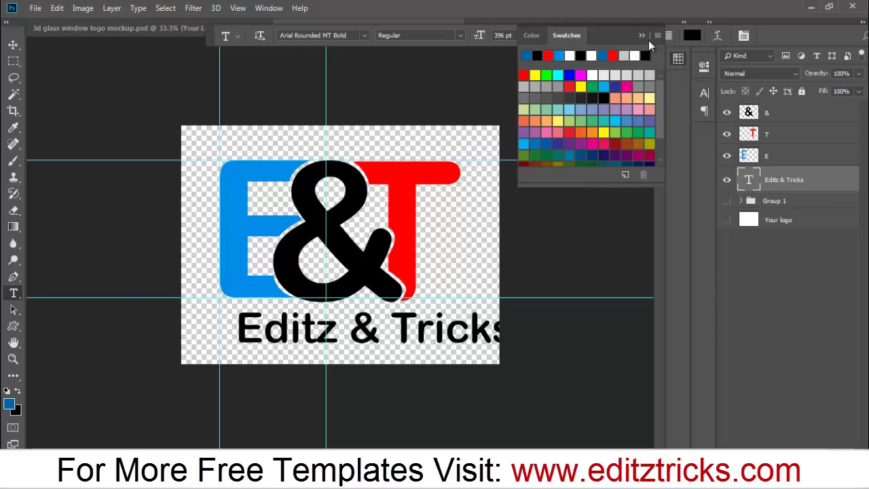
click(642, 34)
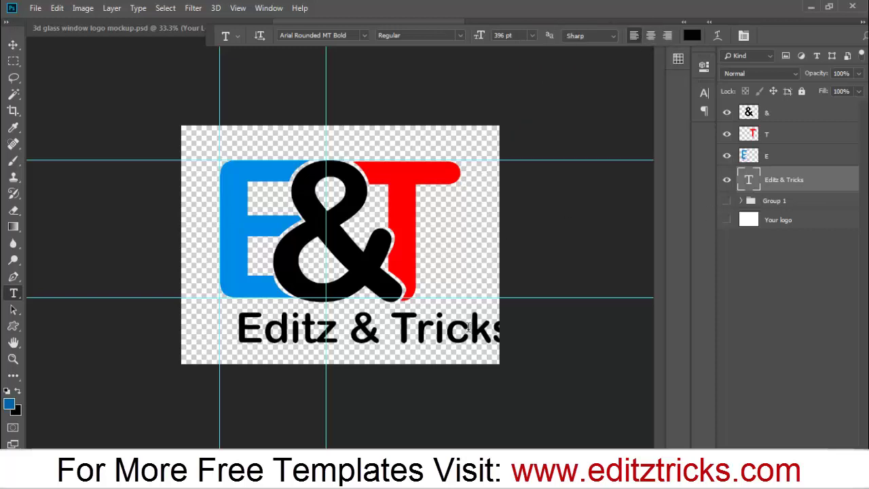
key(ctrl+t)
drag(430, 331, 412, 336)
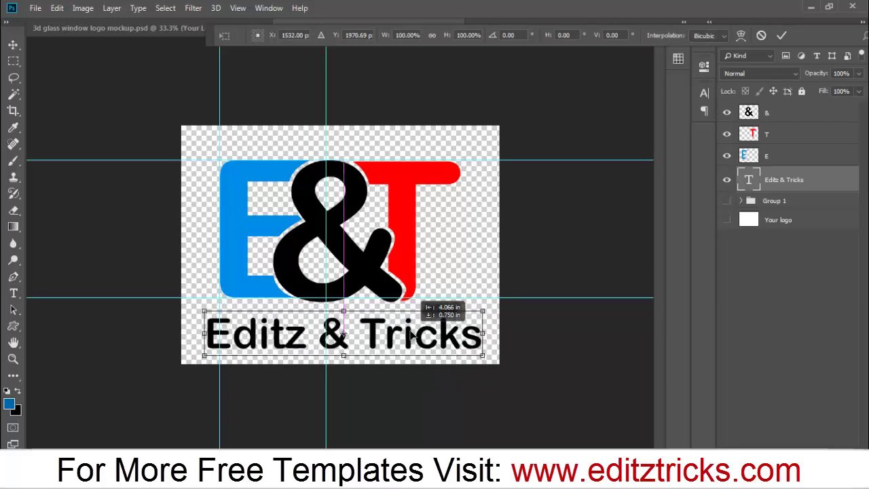
key(t)
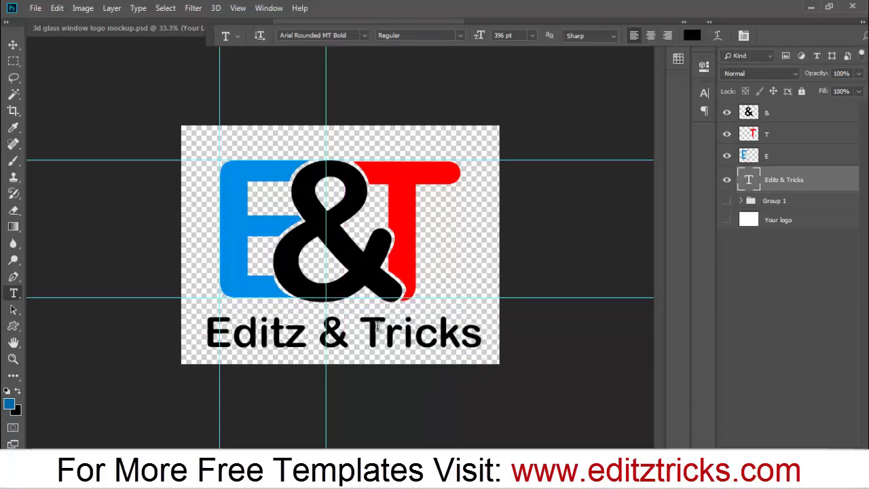
double_click(377, 327)
click(14, 406)
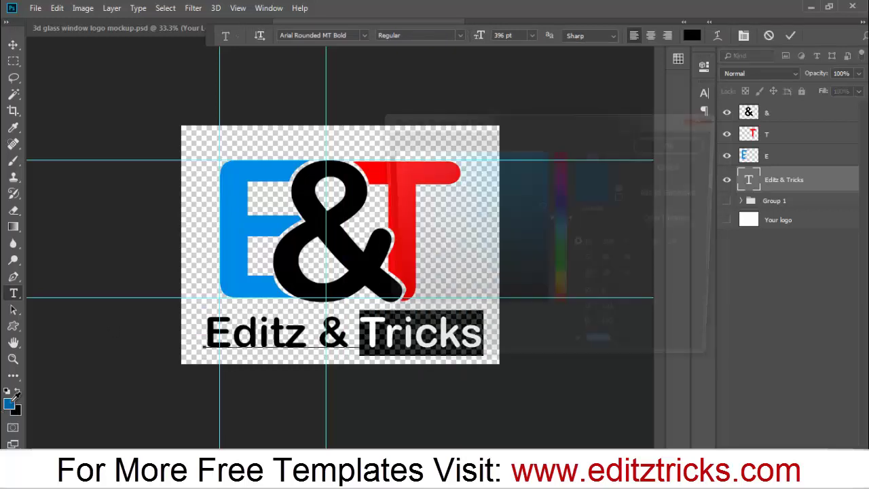
key(Return)
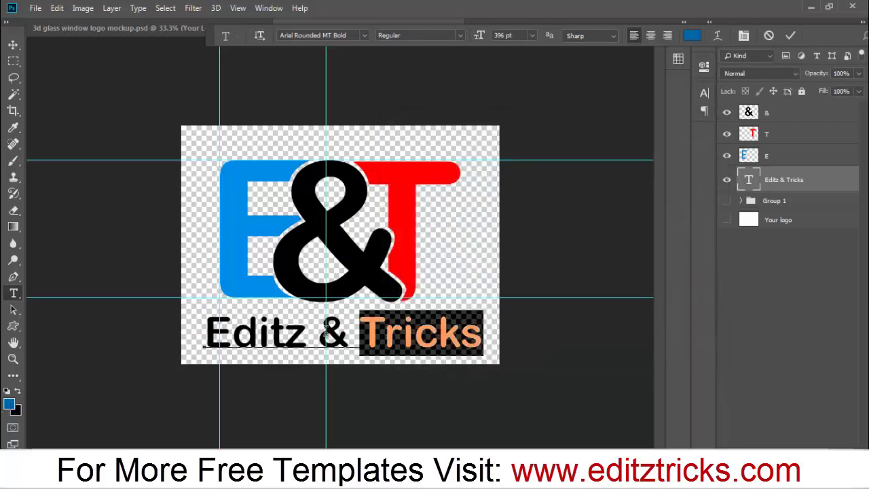
Colour 'Editz' red by sampling the logo's T in the Color Picker
double_click(305, 337)
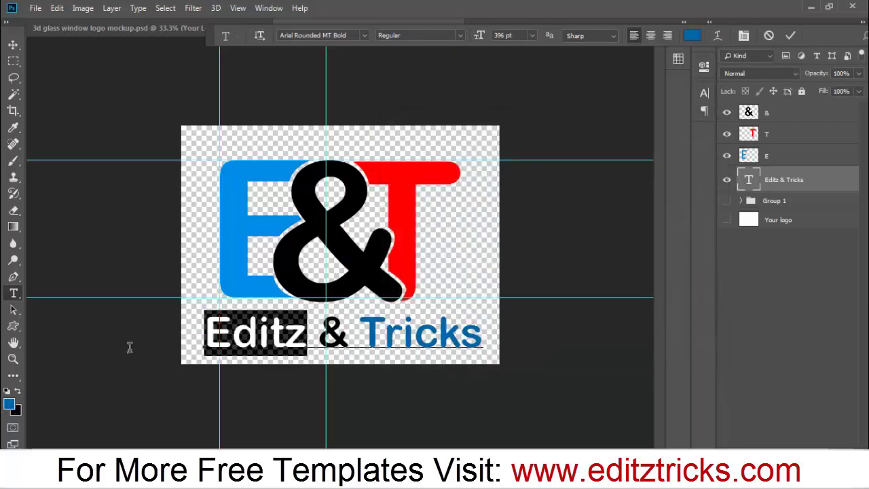
click(10, 404)
click(373, 166)
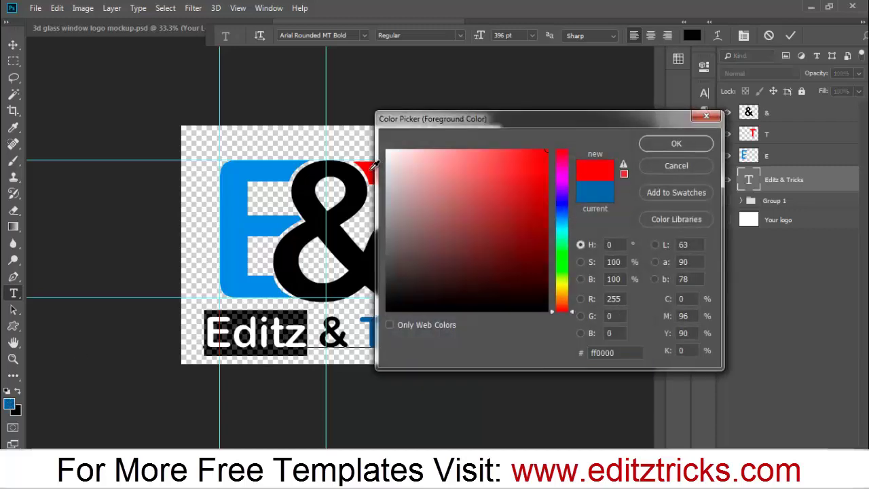
click(676, 145)
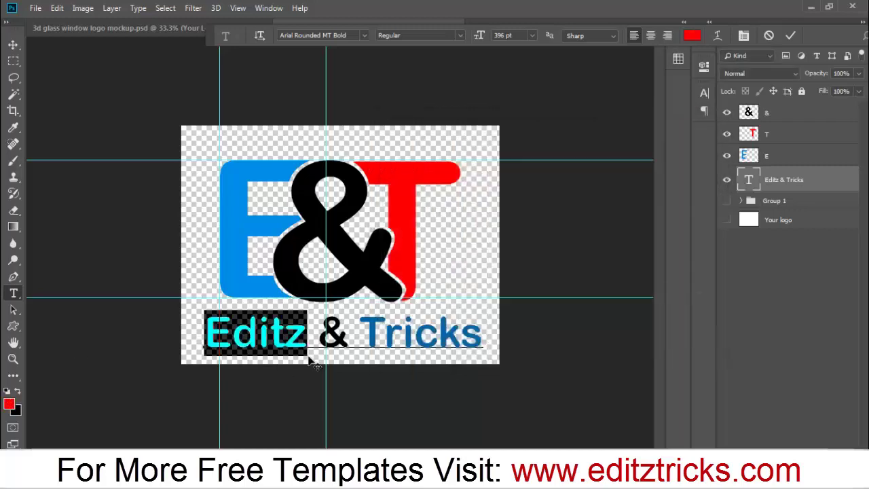
key(Right)
key(Right)
key(shift+Right)
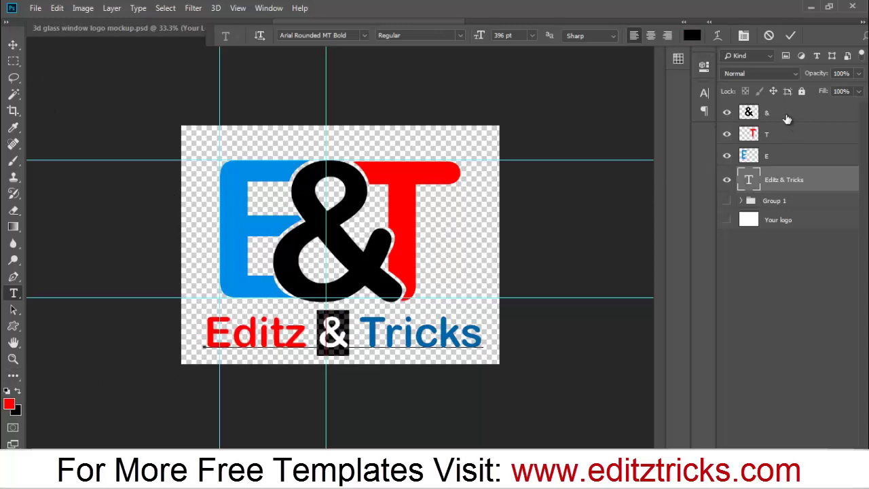
shift+click(786, 119)
Move the whole logo up and right, then nudge the tagline two steps left
key(ctrl+t)
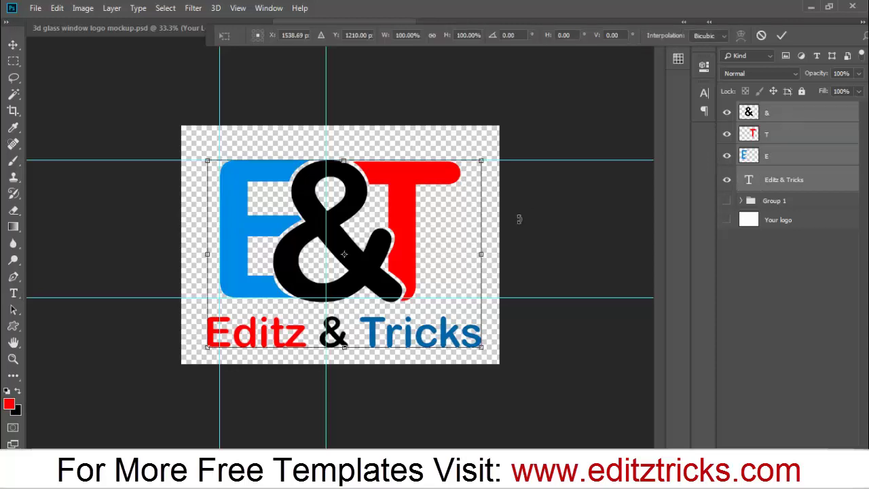
drag(409, 300, 412, 286)
key(t)
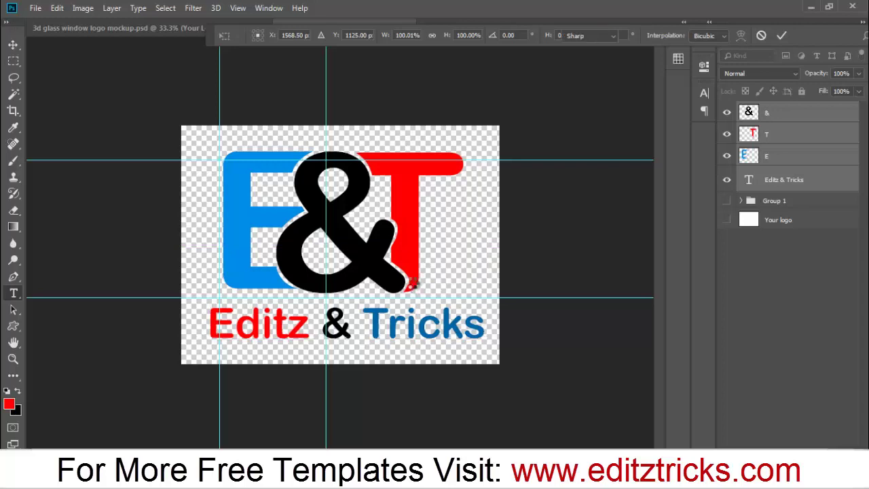
click(750, 184)
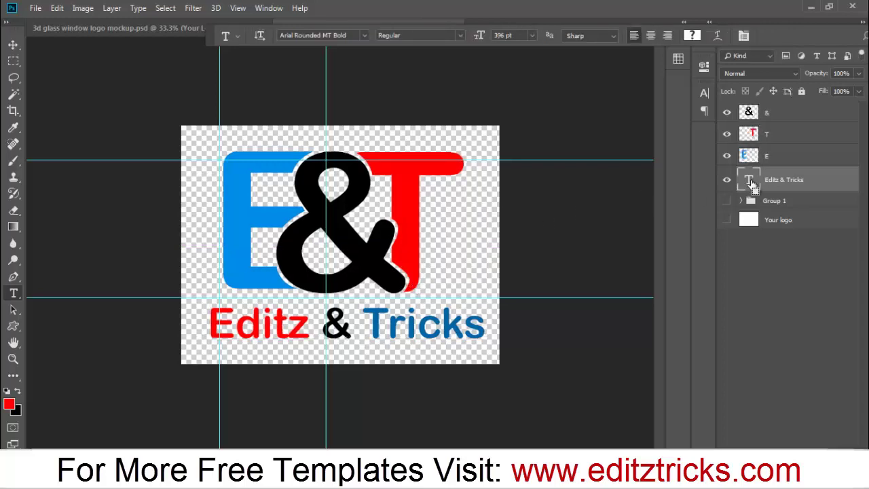
key(ctrl+t)
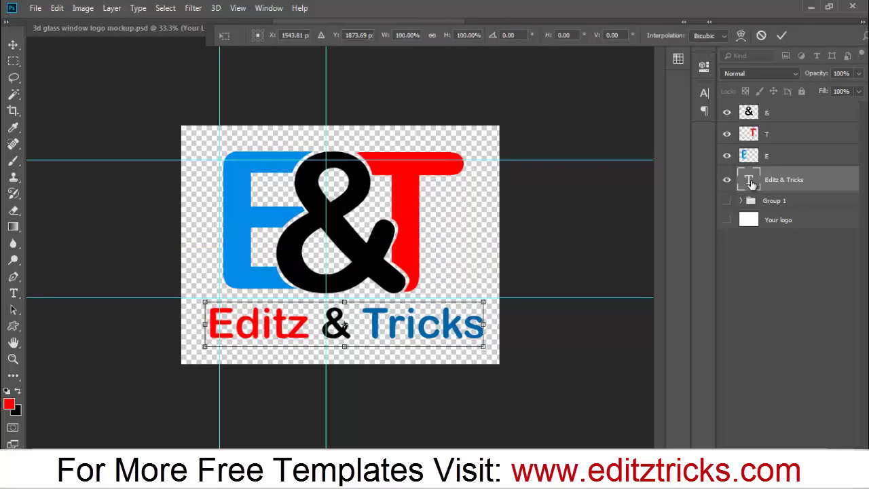
key(Left)
key(Left)
key(Left)
key(Left)
key(Left)
key(Left)
key(Left)
key(Left)
key(Left)
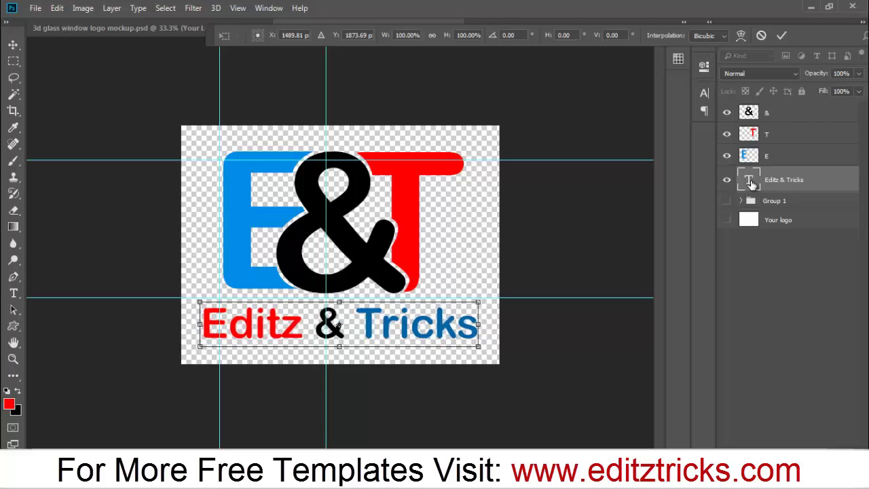
key(Left)
key(Left)
key(Left)
double_click(750, 185)
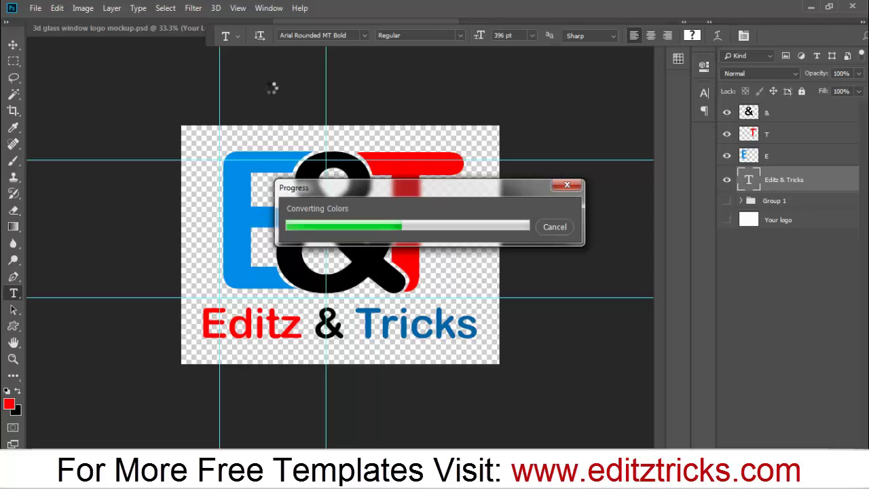
On the glass mockup, check the Your Logo1 contents, toggle the Background group, and expand Effects
click(239, 36)
click(251, 36)
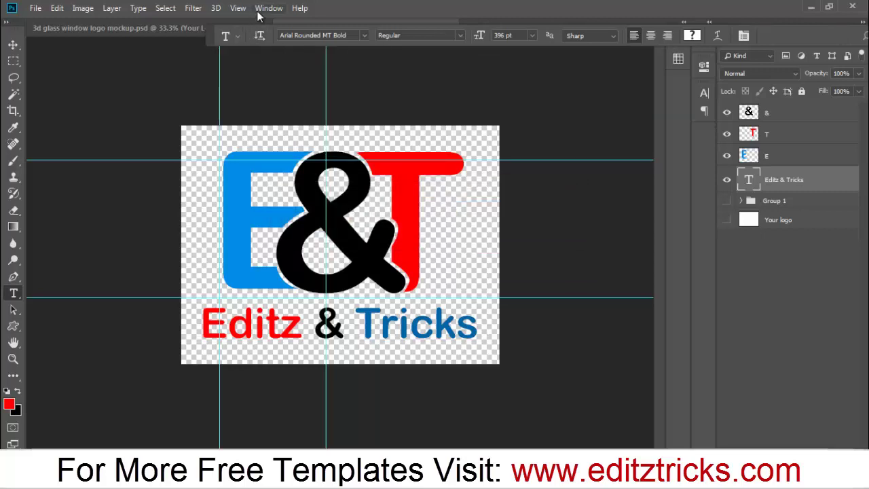
click(187, 28)
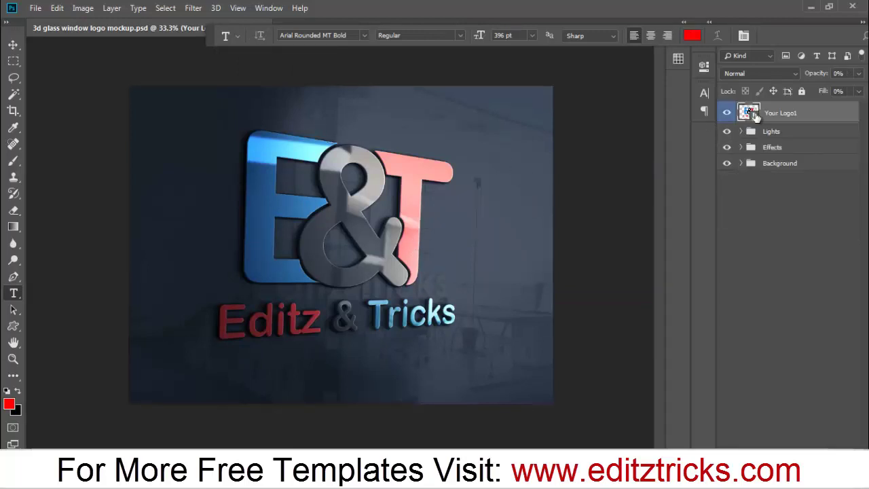
double_click(749, 112)
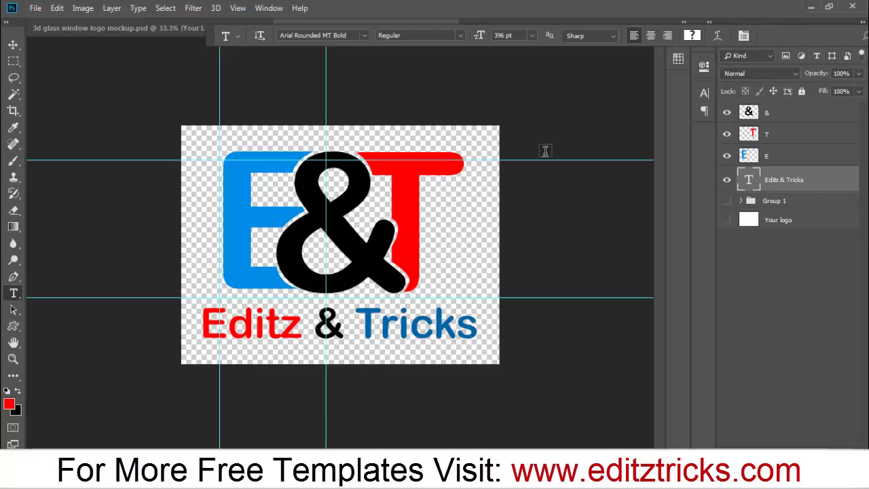
click(151, 25)
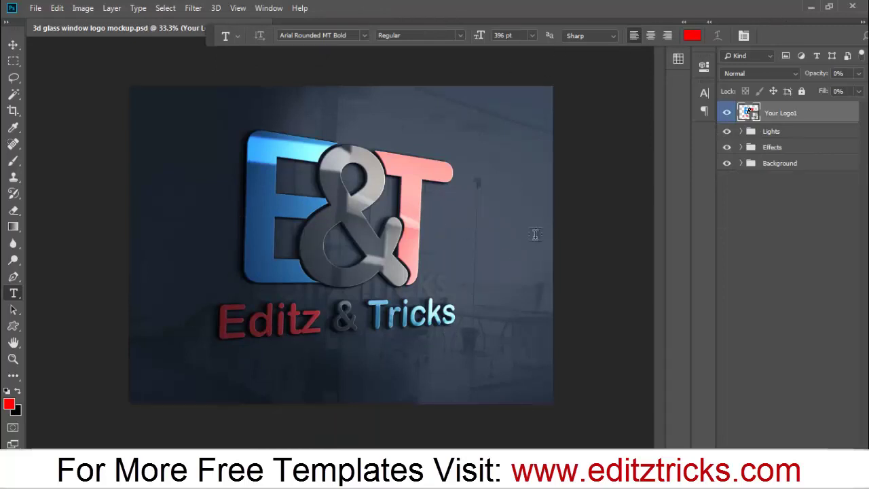
click(731, 164)
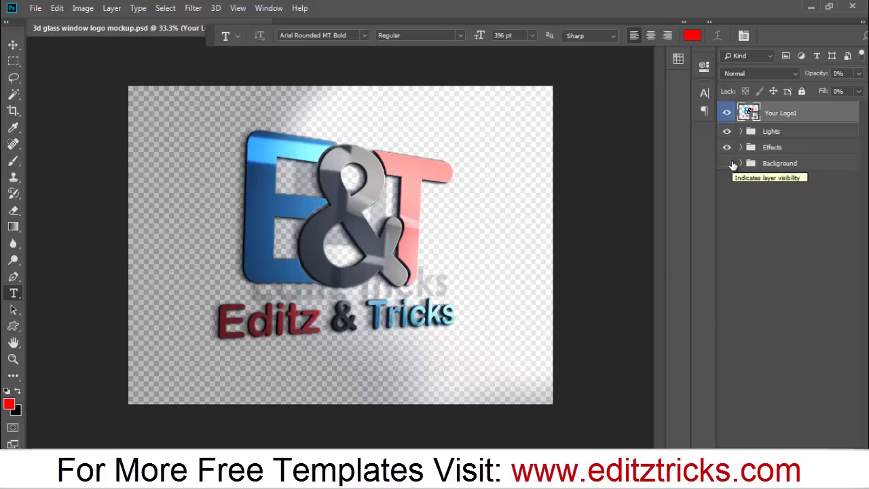
click(731, 163)
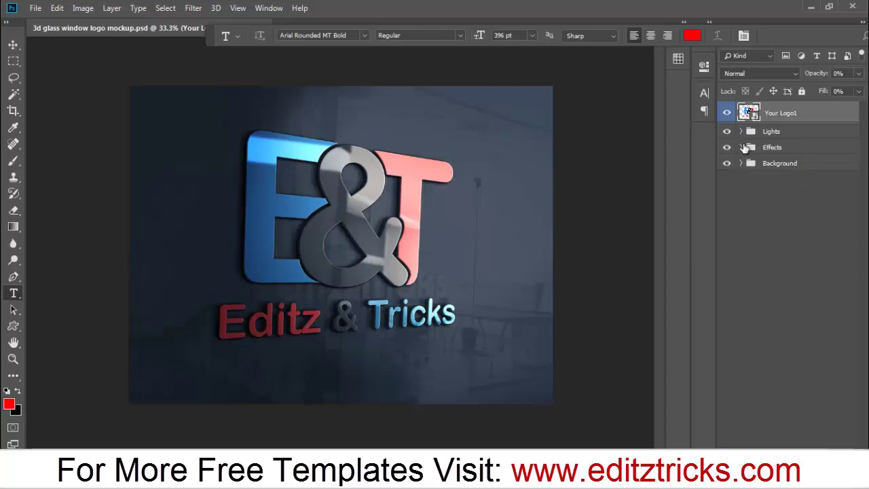
click(742, 147)
Toggle the glossy effect, inspect the Logo smart object, then return and collapse the Effects group
click(727, 166)
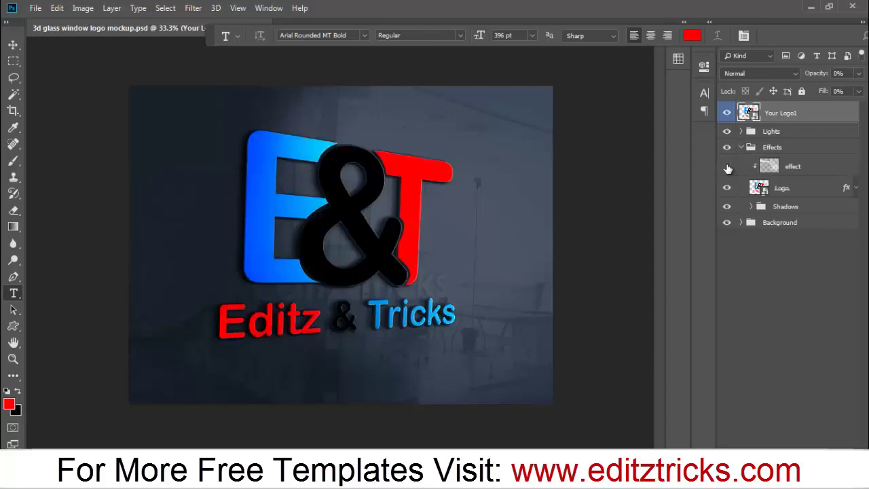
click(727, 167)
double_click(761, 189)
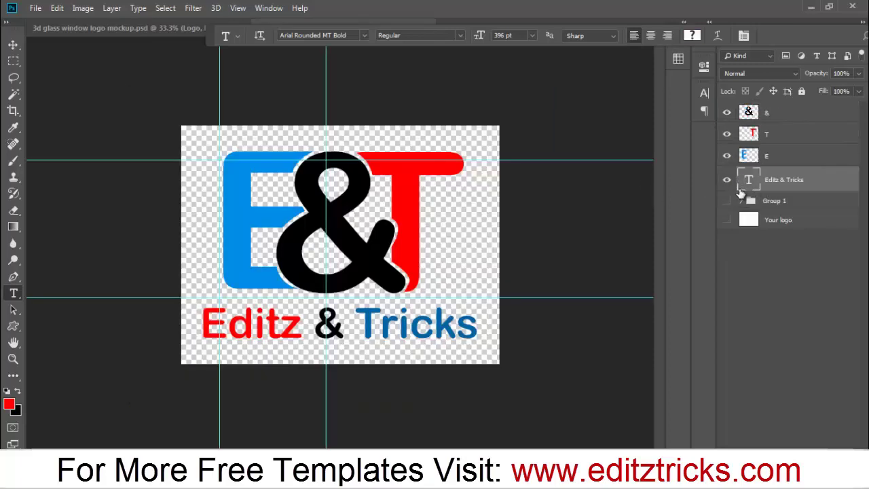
click(729, 113)
click(729, 112)
click(162, 28)
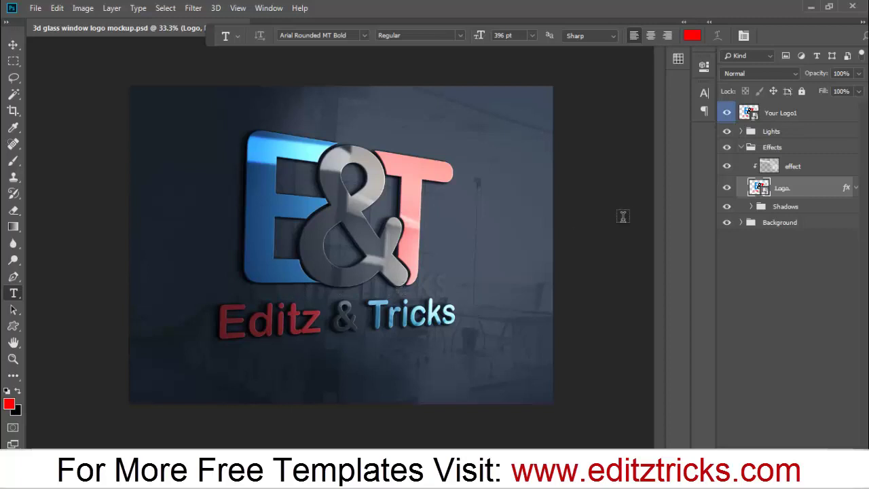
click(745, 148)
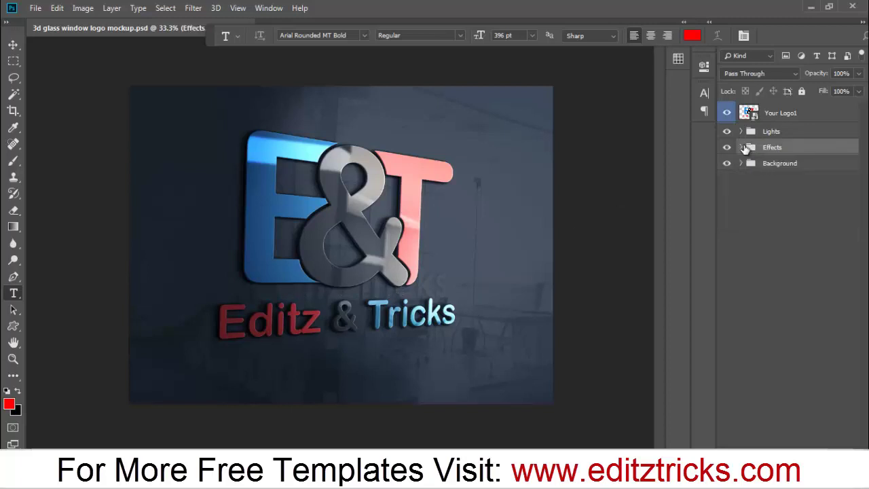